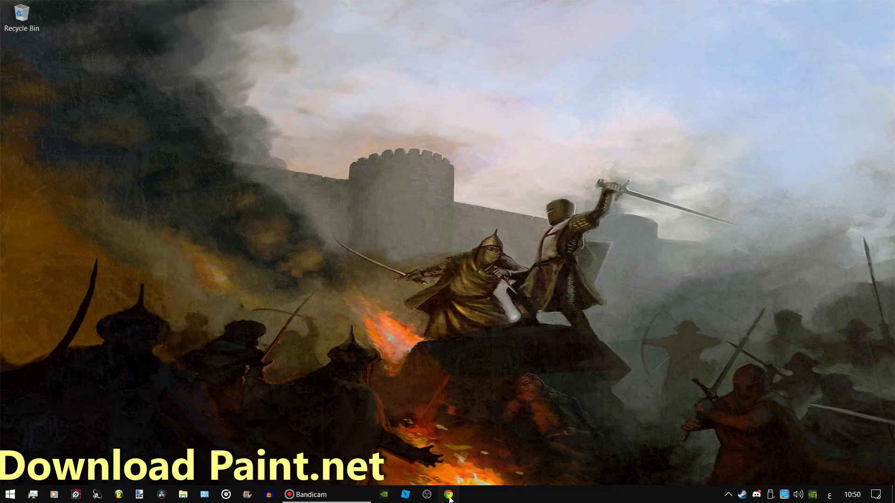
Go to getpaint.net and download the paint.net 4.1.6 installer archive.
left_click(128, 32)
type("getpaint.net")
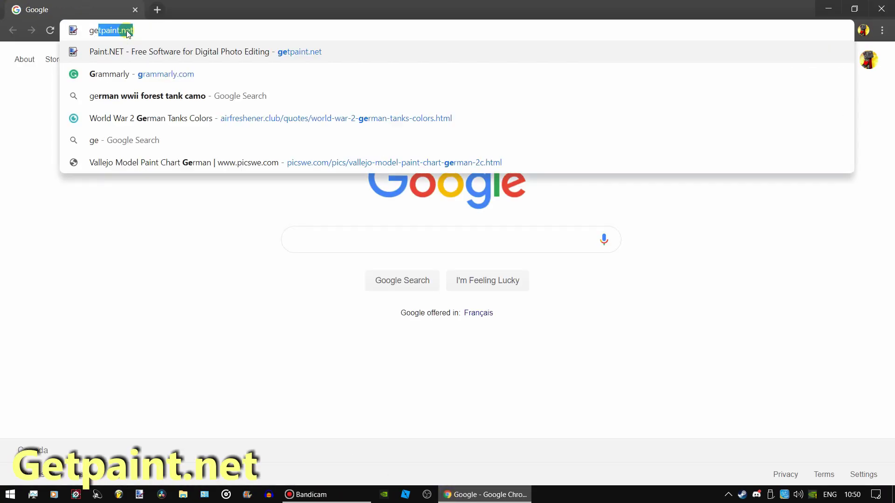
key("Return")
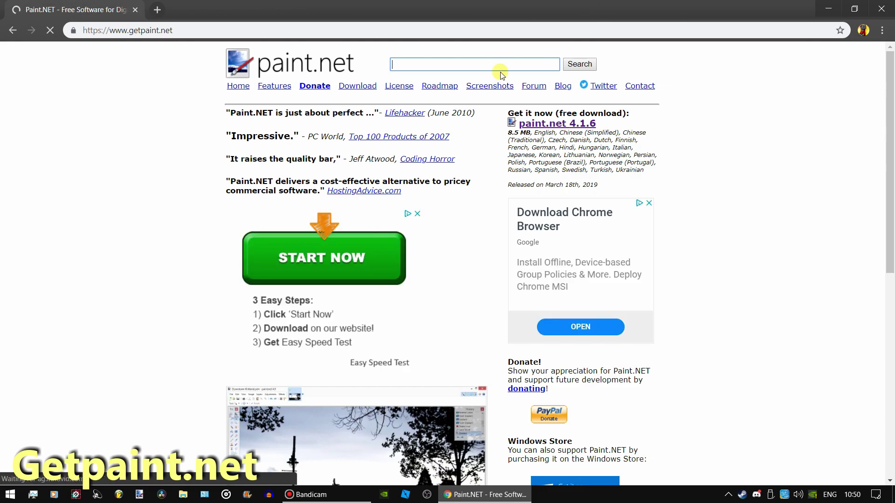
left_click(540, 124)
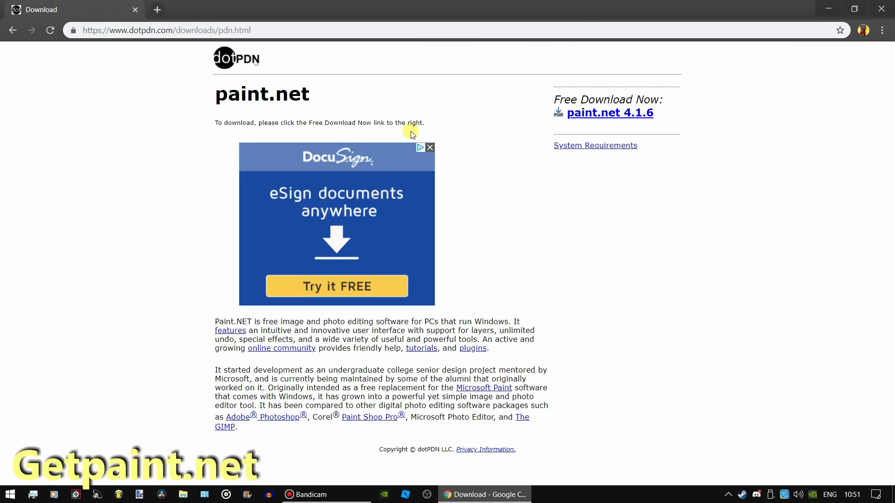
left_click(599, 117)
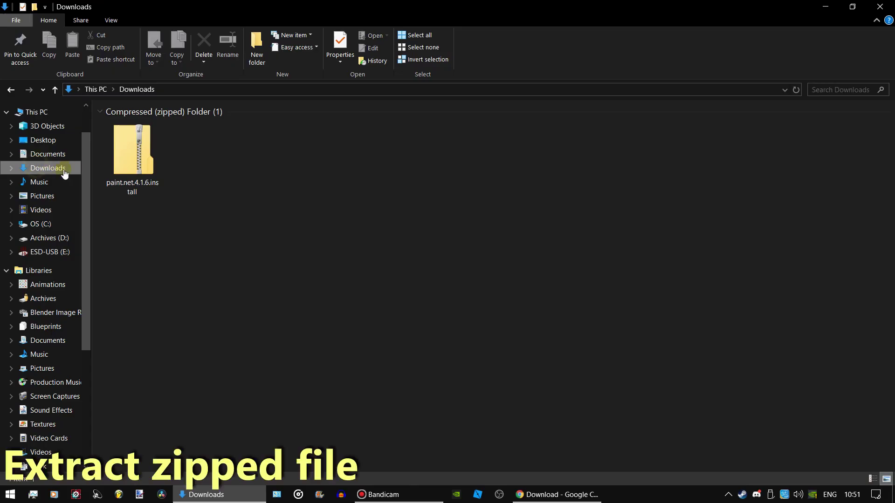
Extract the paint.net.4.1.6.install archive in the Downloads folder and delete the zipped file.
right_click(120, 166)
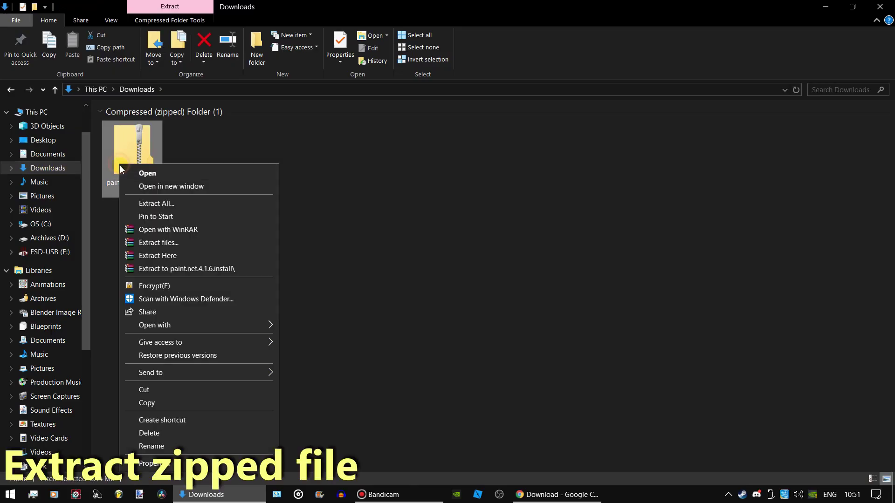
left_click(144, 203)
left_click(532, 366)
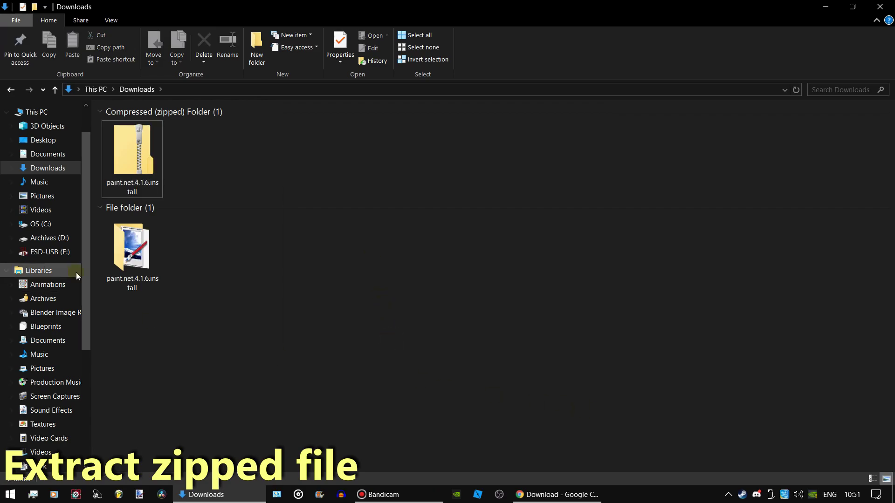
key("Delete")
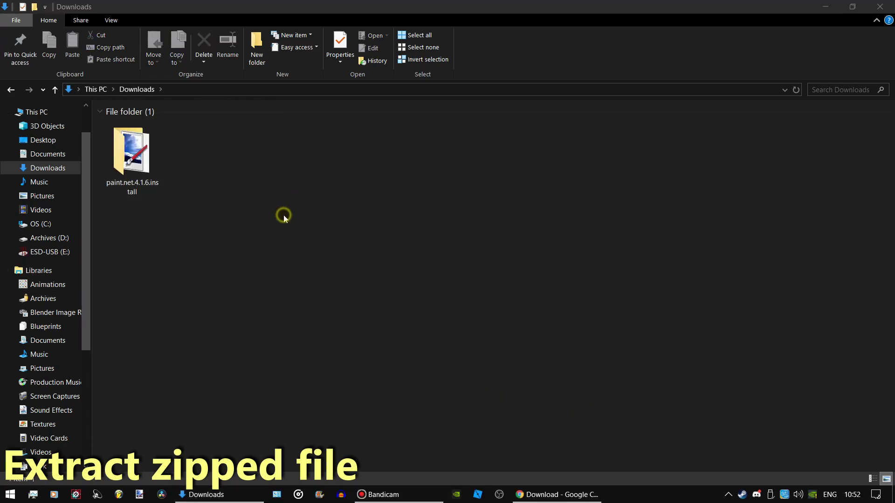
Run the paint.net.4.1.6.install application from the extracted folder.
double_click(146, 160)
left_click(153, 125)
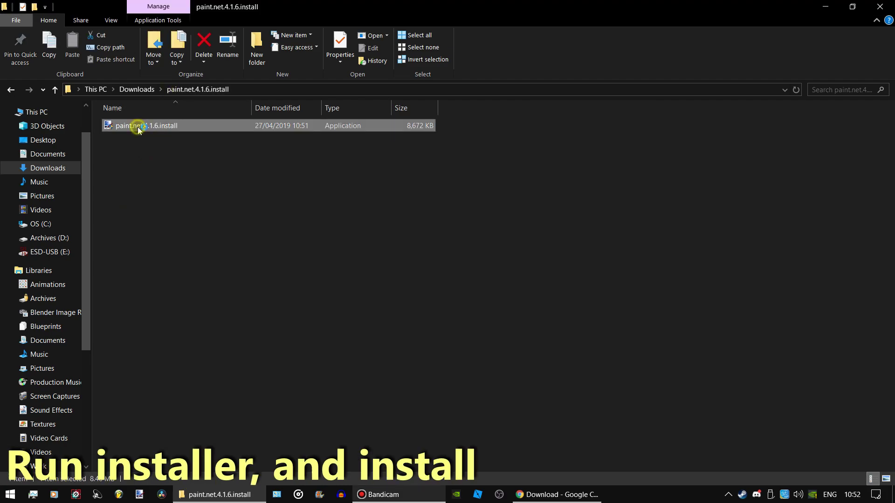
double_click(138, 127)
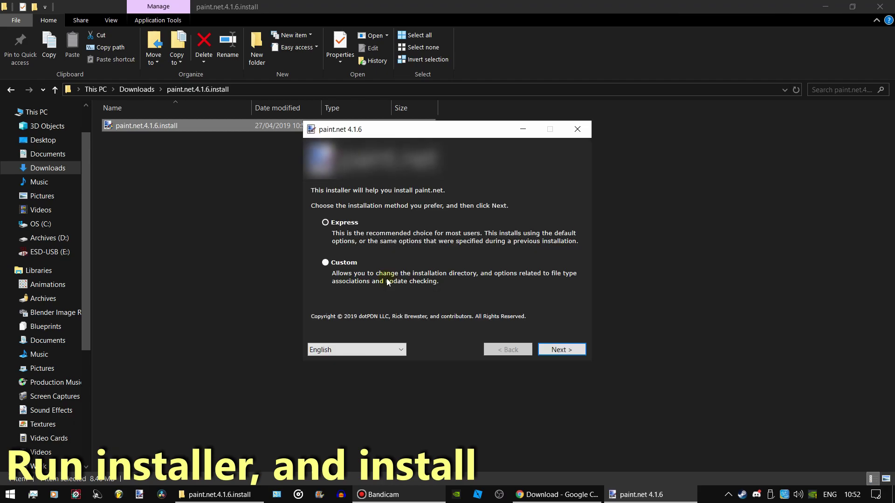
Choose the Custom installation, accept the license agreement and keep the default launch and update options.
left_click(343, 264)
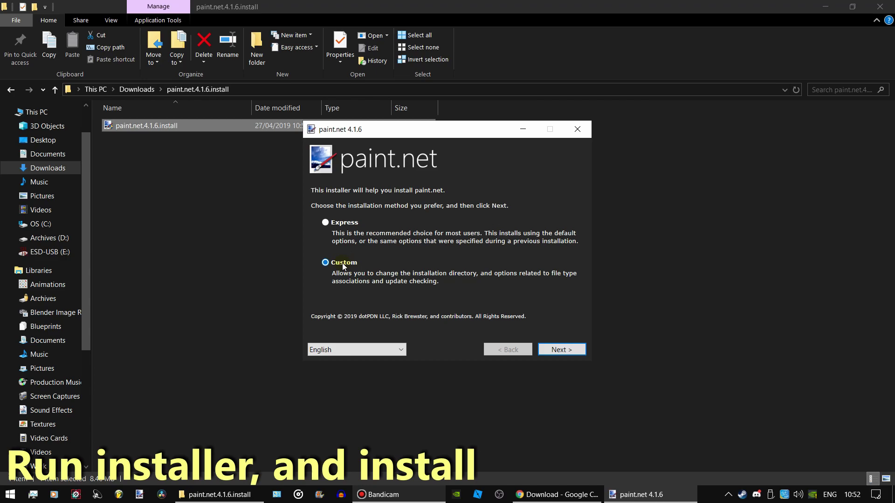
left_click(566, 347)
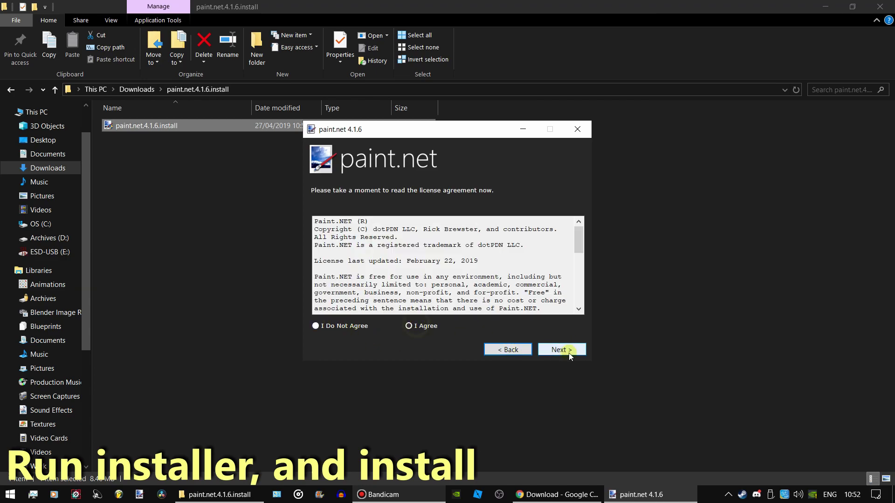
left_click_drag(582, 244, 579, 305)
left_click(569, 354)
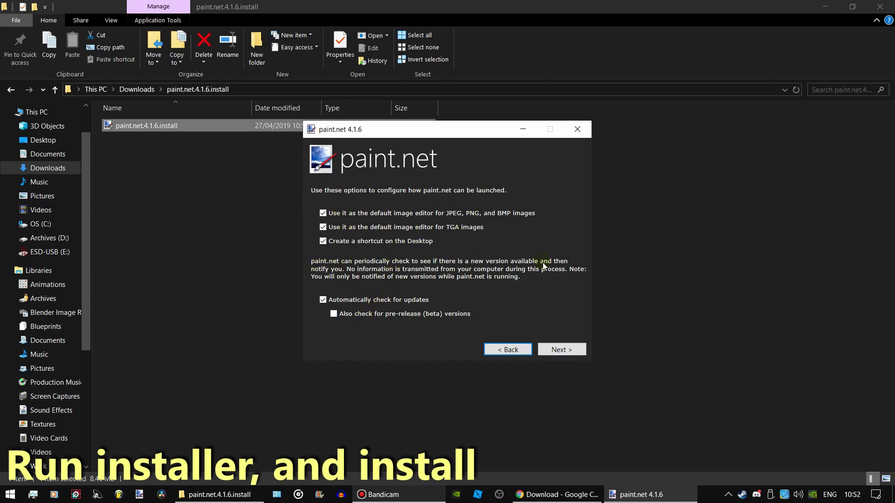
left_click(548, 351)
Create a new folder named paint.net on the desktop.
left_click(894, 495)
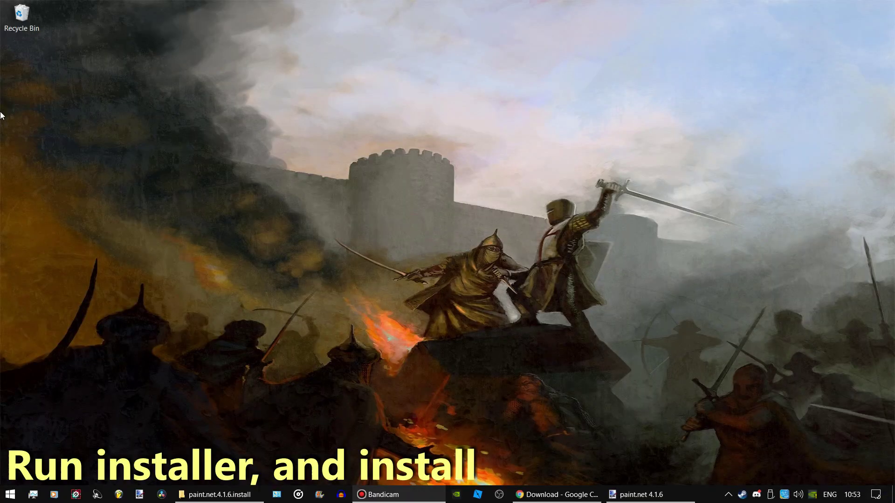
right_click(17, 71)
mouse_move(91, 201)
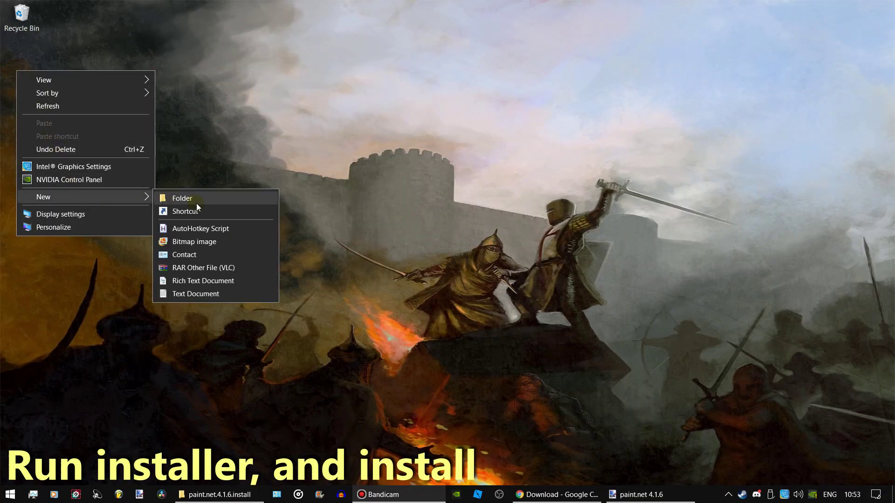
left_click(208, 211)
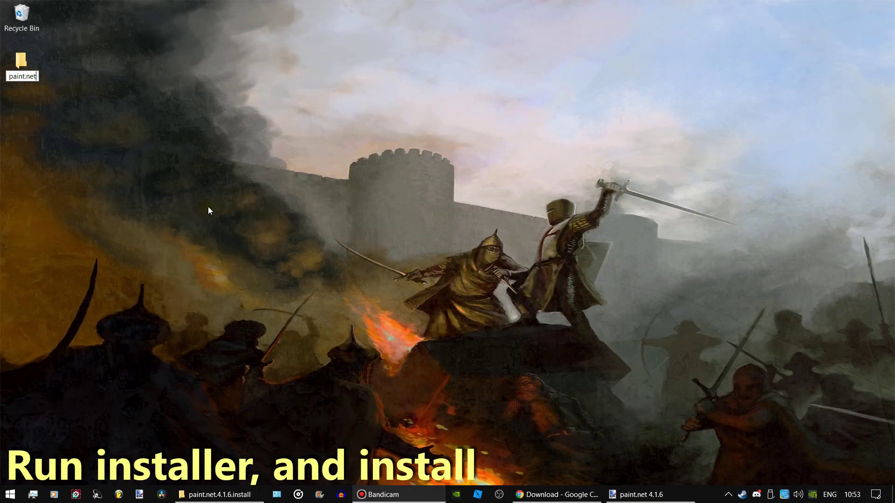
key("Return")
Choose the desktop's paint.net folder as the installation location in the installer and start the installation.
left_click(641, 494)
left_click(546, 250)
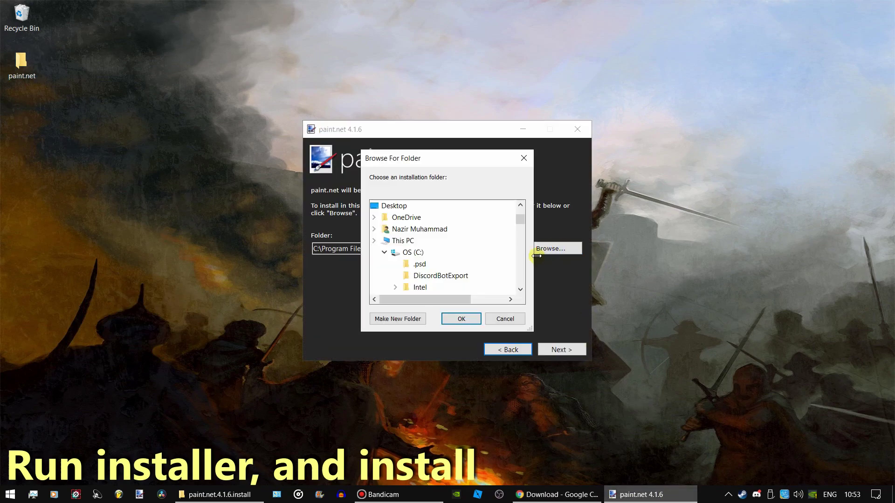
left_click(412, 264)
left_click(414, 276)
left_click(446, 317)
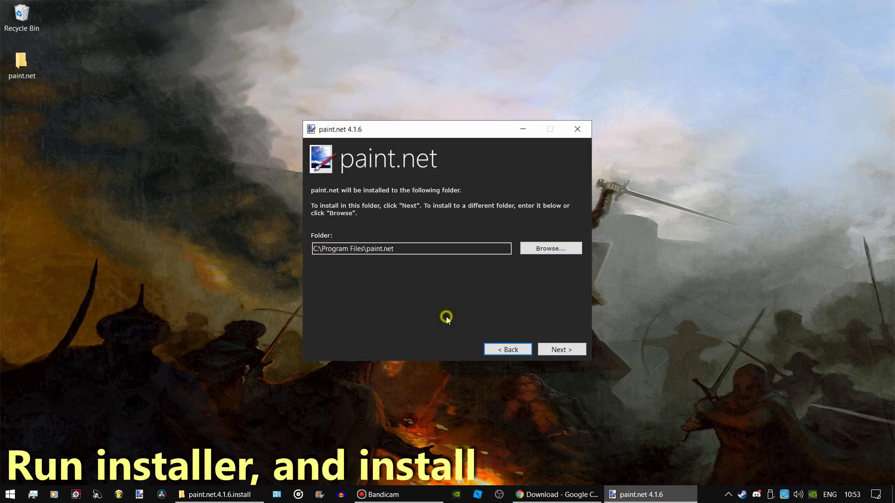
left_click(555, 350)
left_click(555, 351)
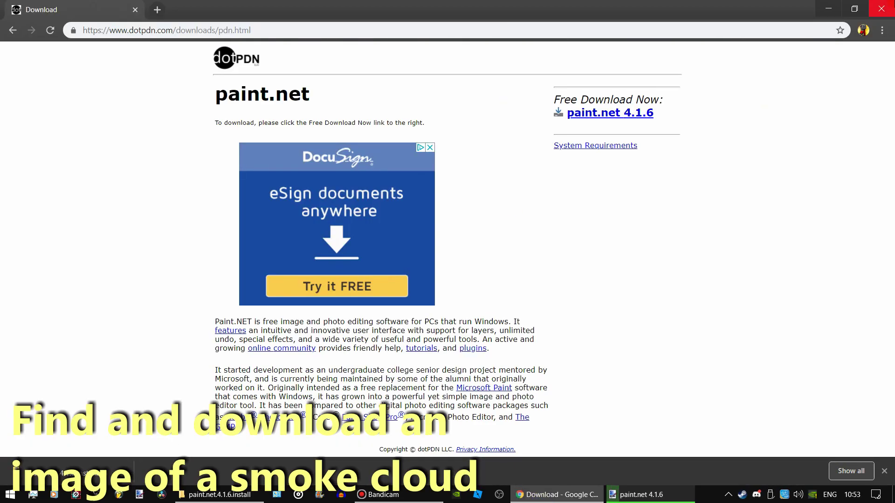
Switch to Chrome and search Google Images for "cartoon cloud".
left_click(157, 30)
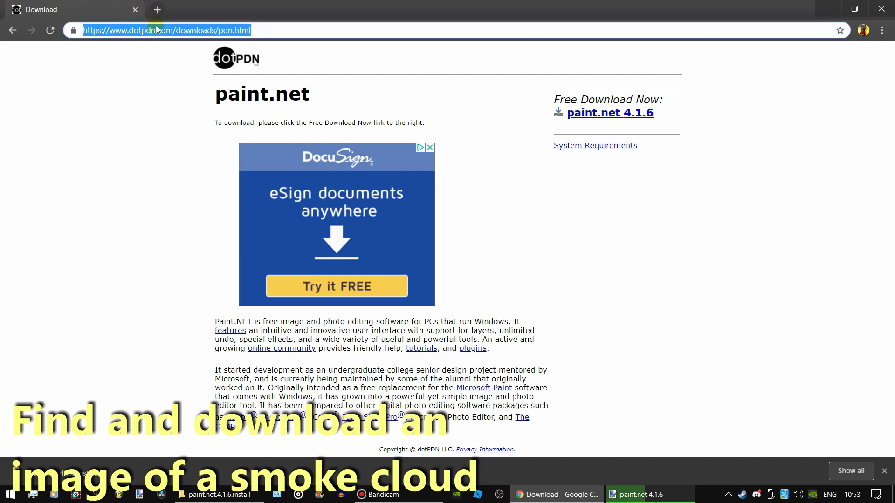
type("cartoon clouds")
key("Return")
left_click(230, 56)
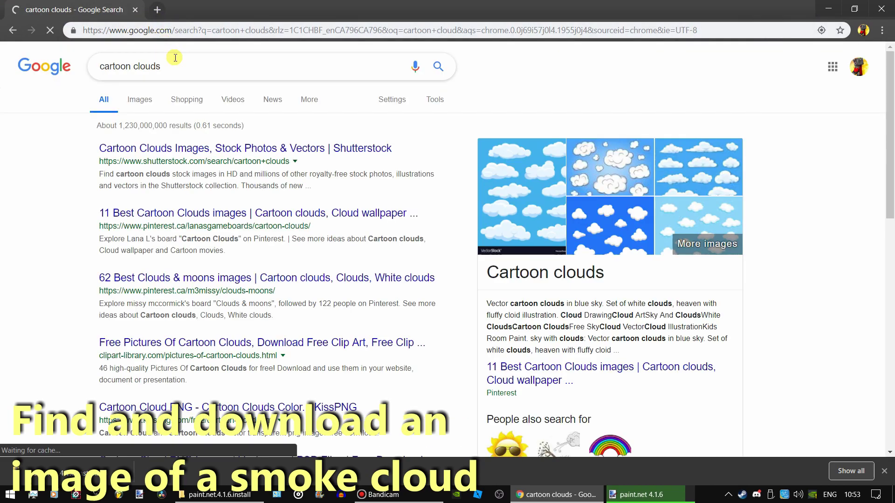
key("BackSpace")
key("Return")
left_click(137, 104)
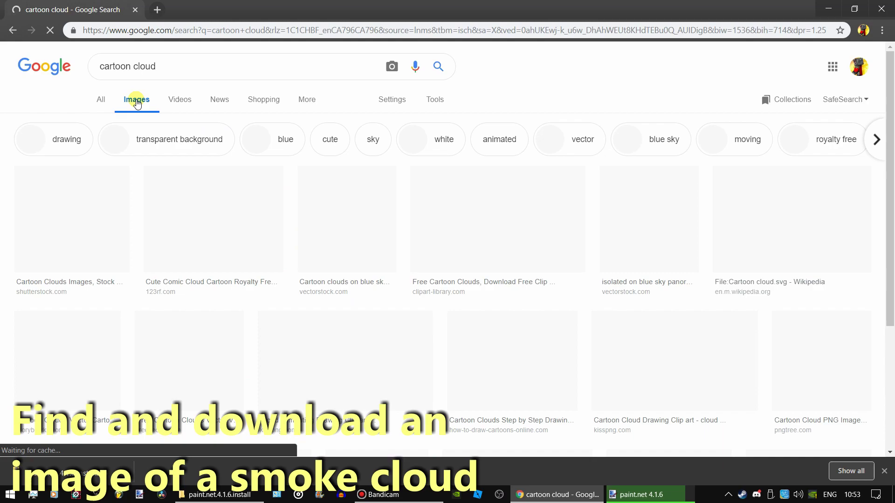
Open the preview of the outlined Cartoon-cloud Clip Art from clker.com and close the extra image-search tab.
scroll(567, 229, "down", 5)
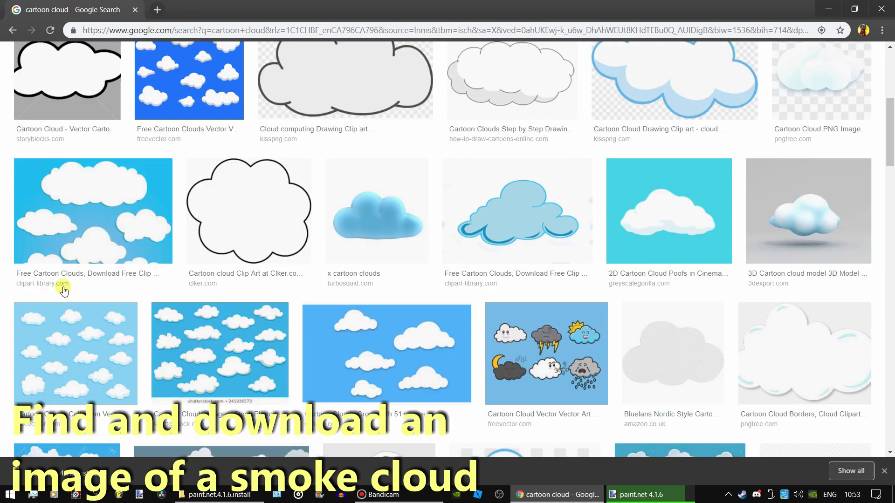
left_click(266, 229)
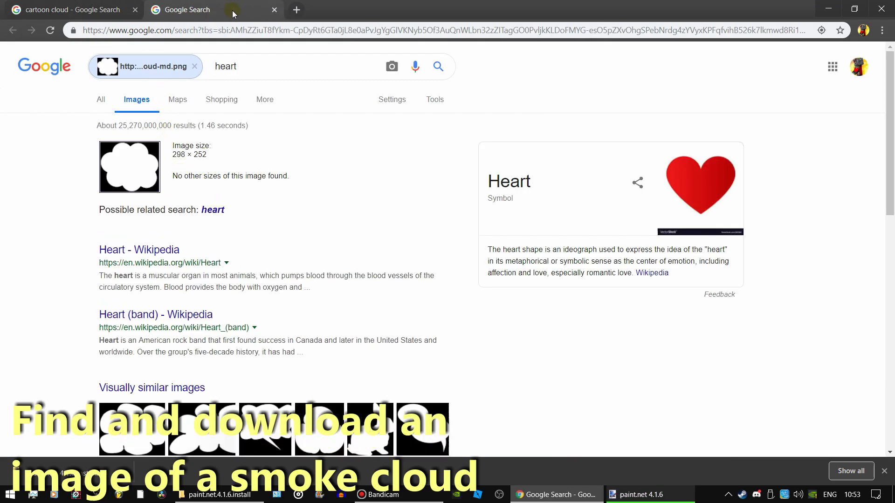
left_click(274, 9)
Save the previewed cloud picture to the Desktop as a PNG image named "smoke cloud".
right_click(277, 268)
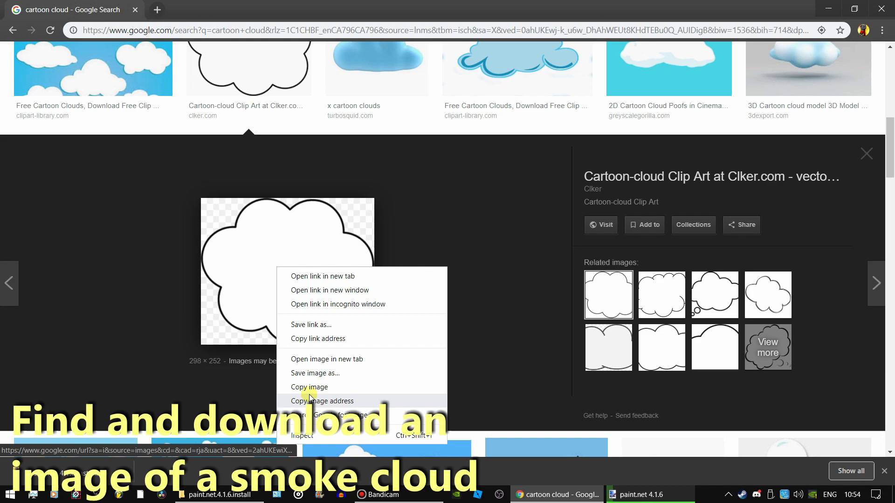
left_click(315, 373)
scroll(240, 250, "up", 3)
left_click(238, 252)
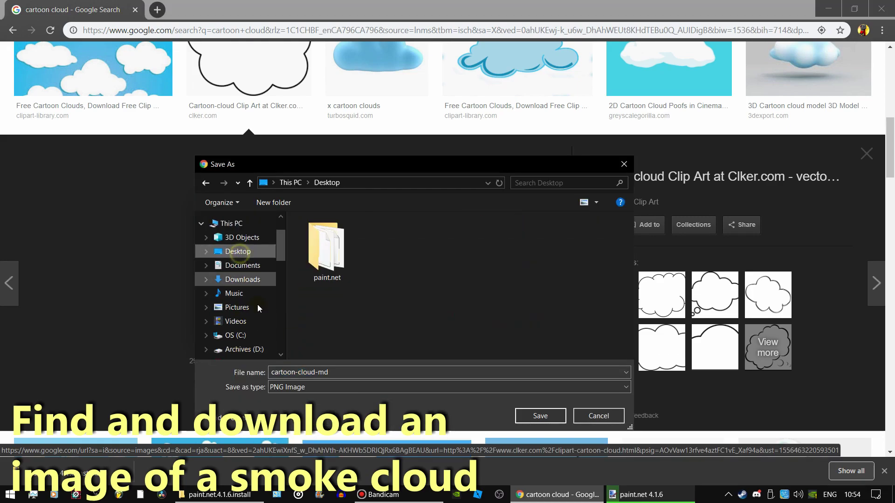
left_click(327, 372)
type("smoke cloud")
key("Return")
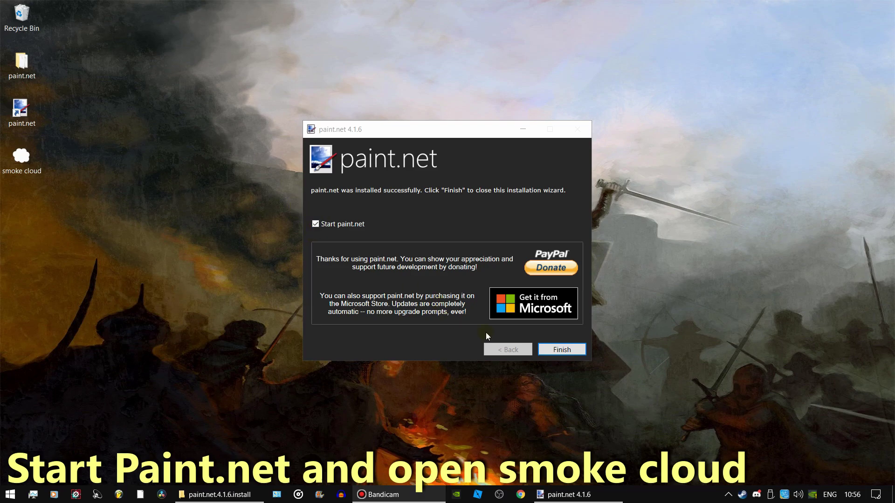
Finish the installation wizard and start paint.net.
left_click(569, 353)
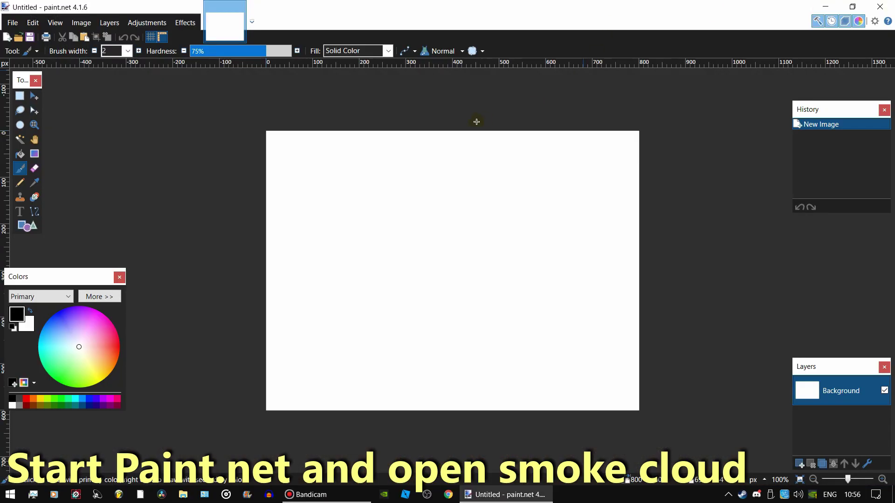
mouse_move(444, 258)
left_mouse_down()
mouse_move(373, 179)
mouse_move(418, 246)
mouse_move(624, 220)
left_mouse_up()
mouse_move(631, 303)
left_mouse_down()
mouse_move(647, 304)
mouse_move(533, 280)
left_mouse_up()
left_click(820, 124)
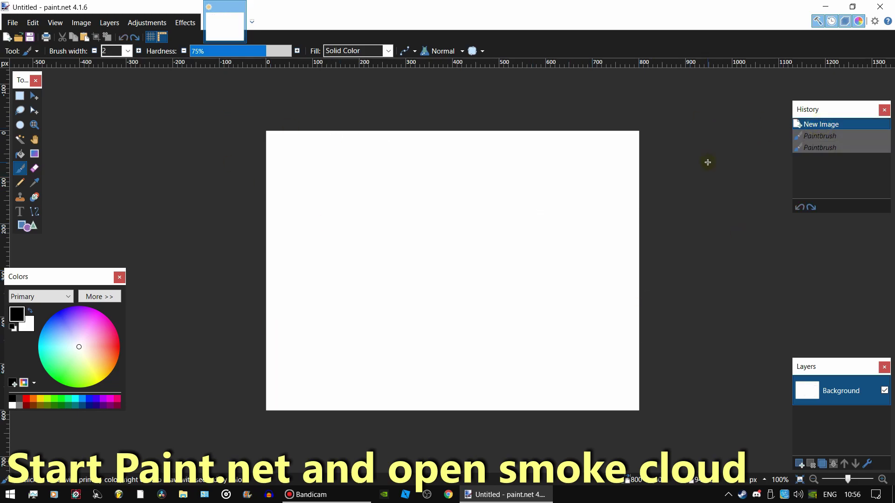
Open the smoke cloud.png image from the desktop.
left_click(13, 23)
left_click(28, 52)
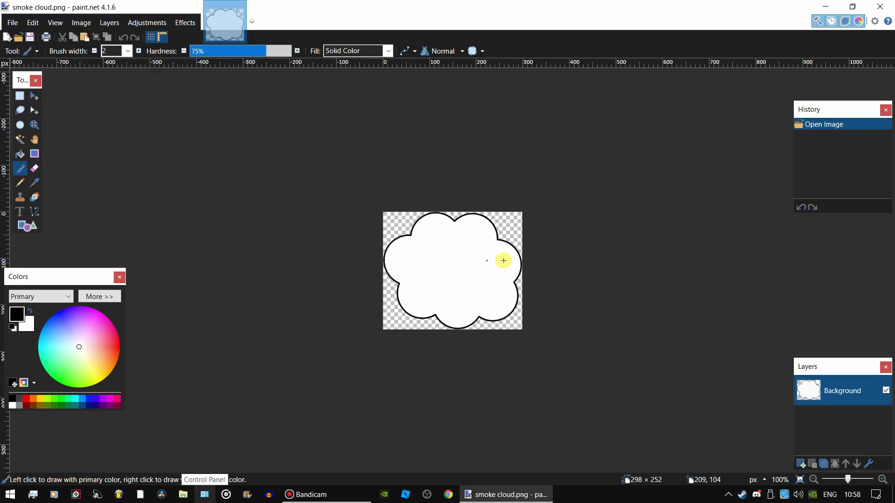
Select the transparent area at the image's upper-left corner with the Magic Wand and fill it with salmon red.
left_click(18, 140)
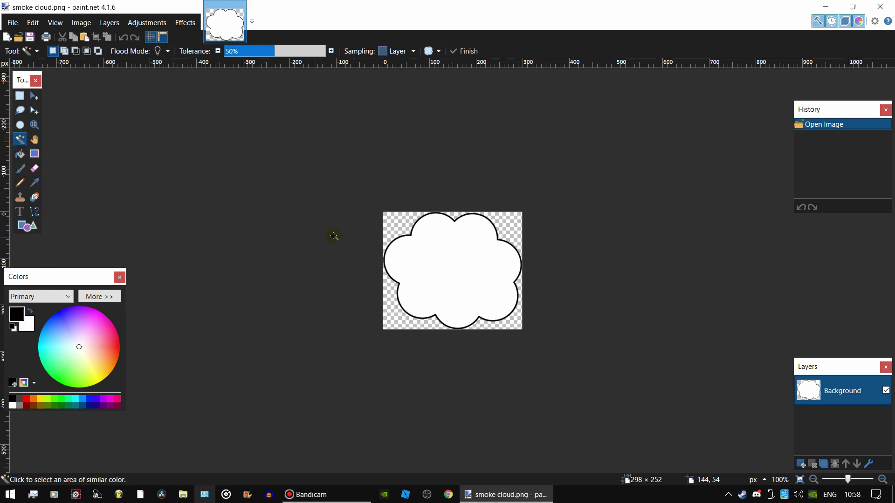
left_click(400, 219)
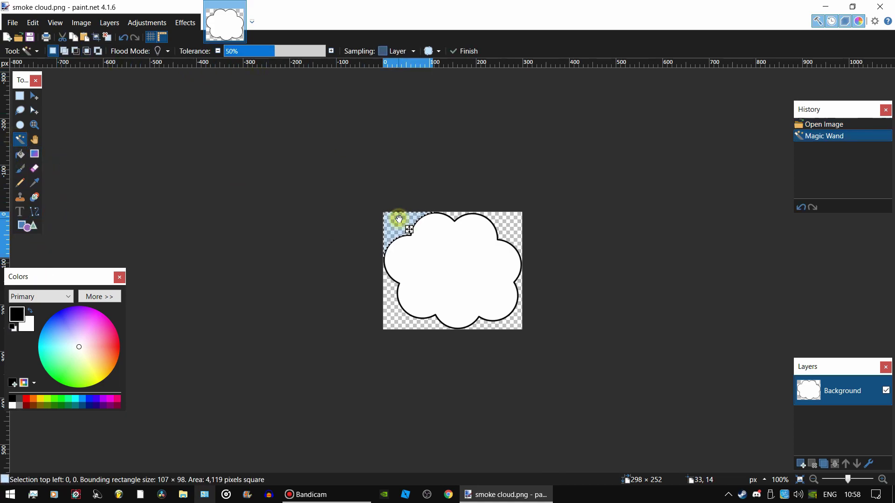
left_click(21, 159)
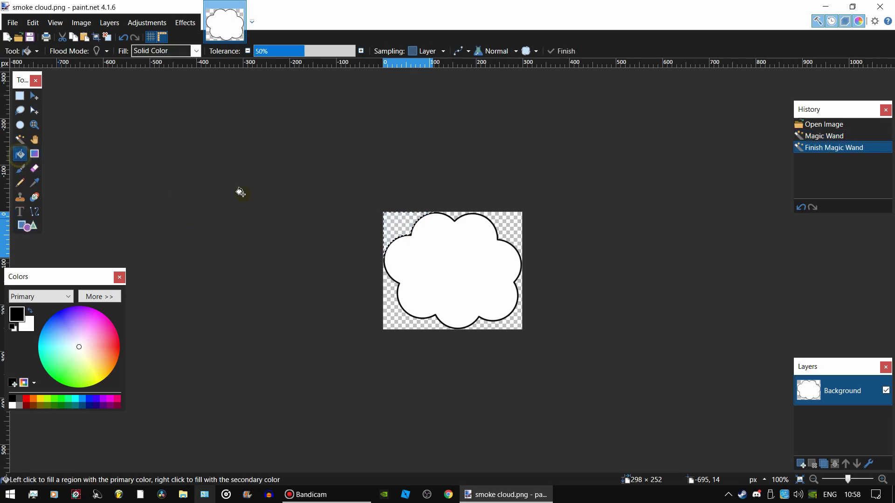
left_click(414, 222)
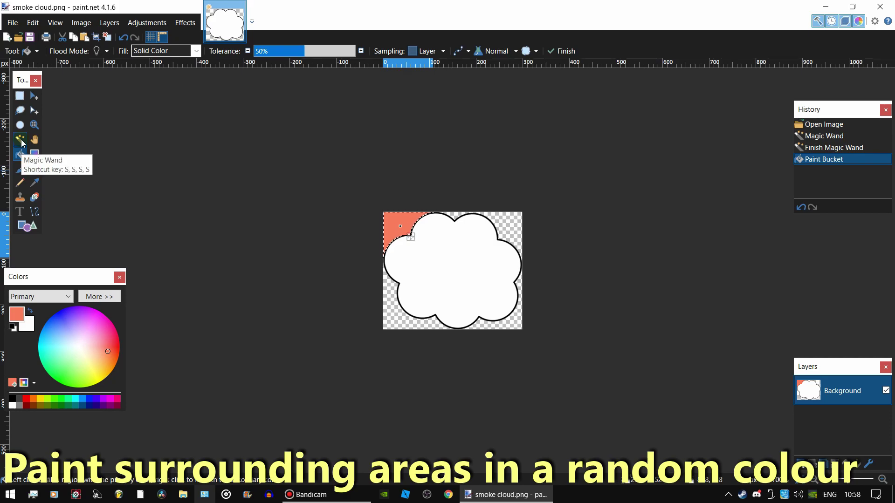
Select the transparent area at the image's upper-right corner with the Magic Wand and fill it with salmon red.
key("s")
left_click(516, 227)
key("s")
key("s")
key("s")
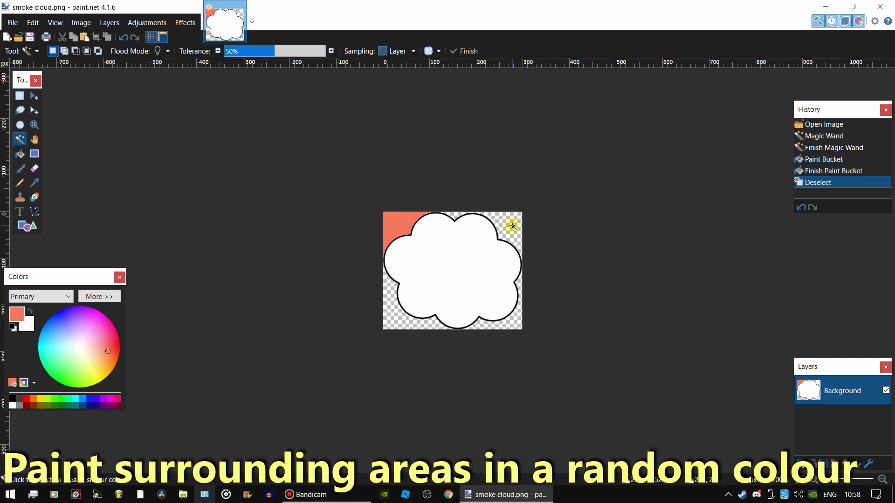
left_click(513, 225)
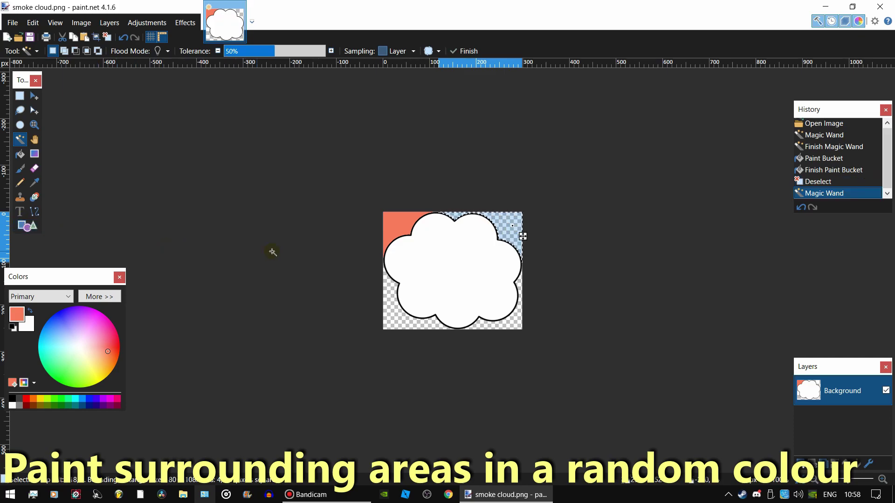
key("f")
left_click(516, 228)
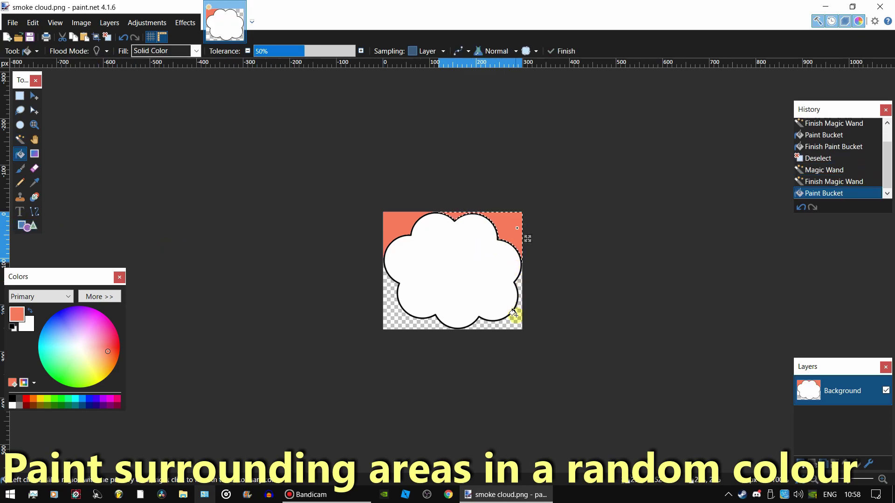
Select the transparent area at the image's lower-right corner with the Magic Wand and fill it with salmon red.
key("s")
key("s")
key("s")
key("s")
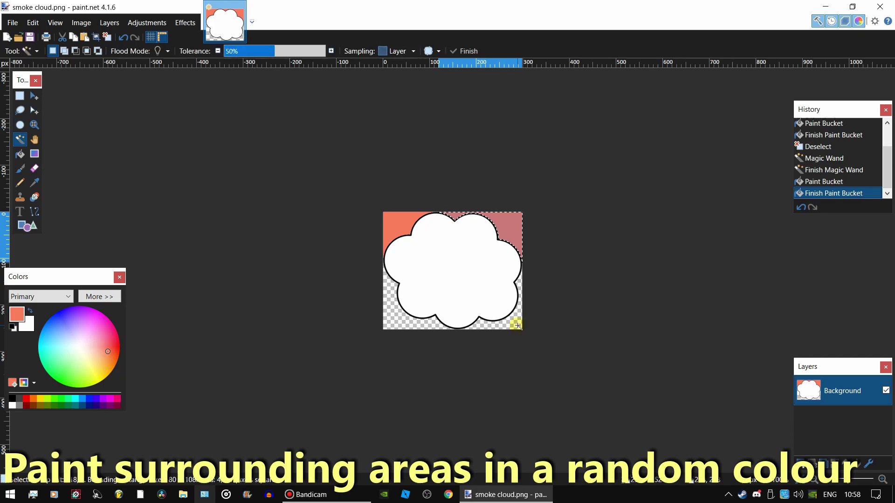
left_click(518, 325)
key("f")
left_click(517, 322)
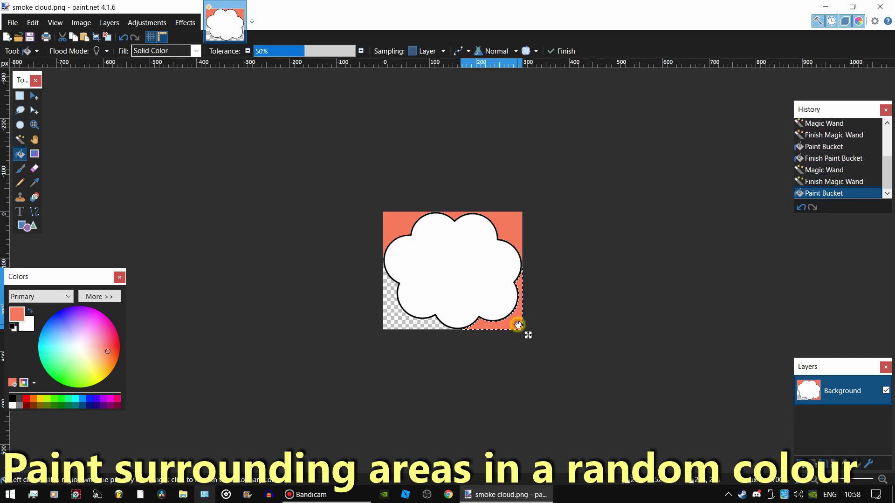
Select the transparent area at the image's lower-left corner with the Magic Wand and fill it with salmon red.
key("s")
key("s")
key("s")
left_click(398, 326)
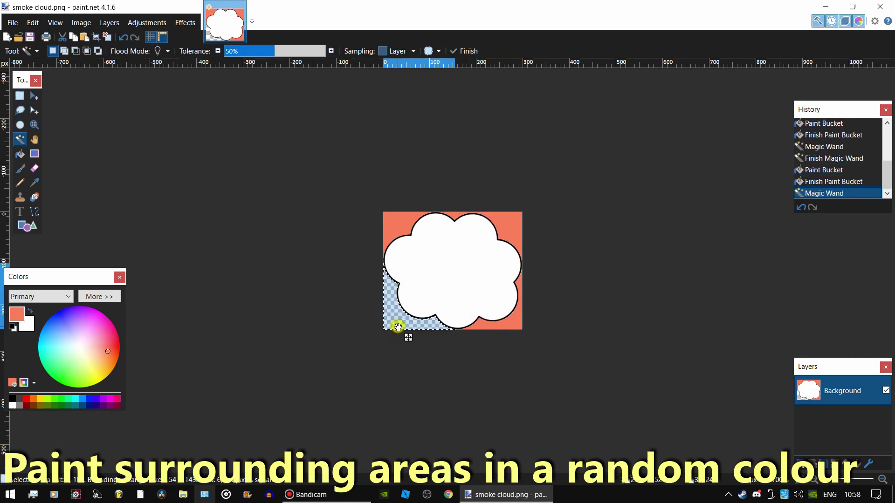
key("f")
left_click(398, 323)
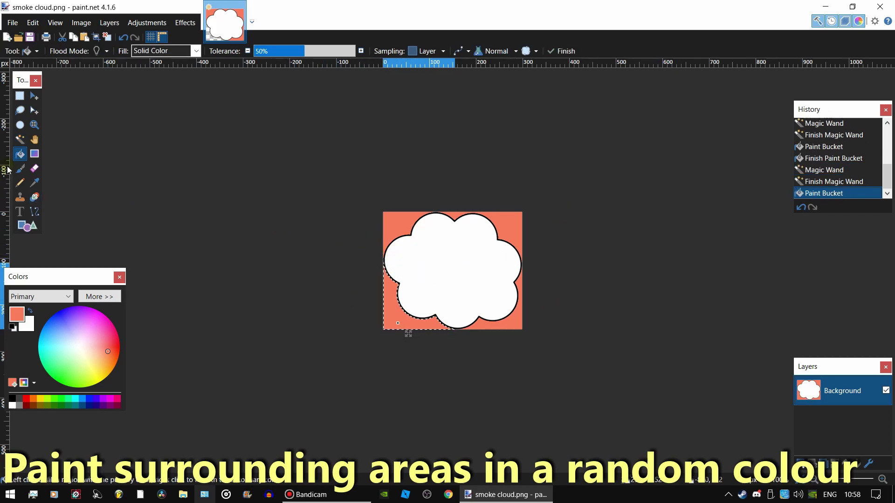
Select the cloud's white interior with the Magic Wand and fill it with black at 100% tolerance.
left_click(18, 140)
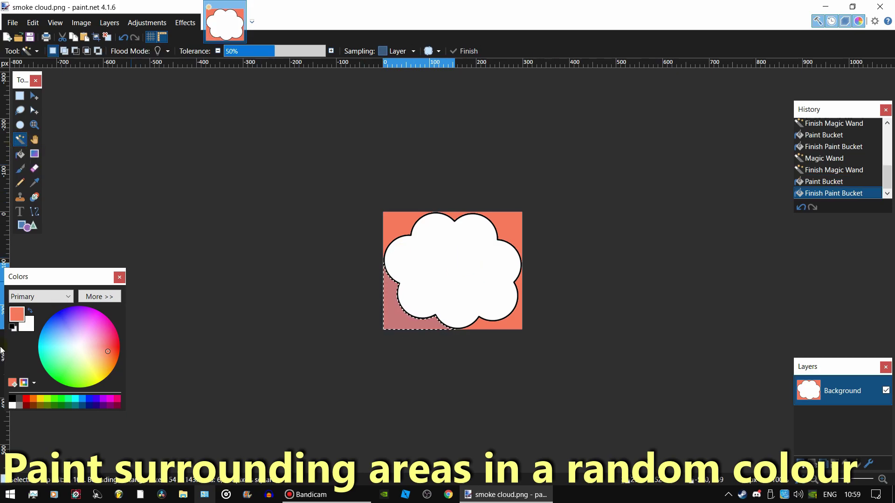
left_click(30, 312)
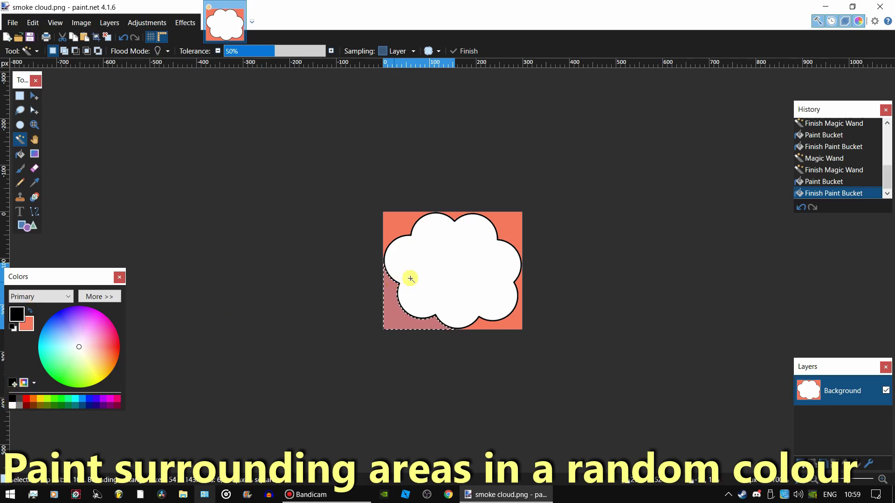
left_click(436, 271)
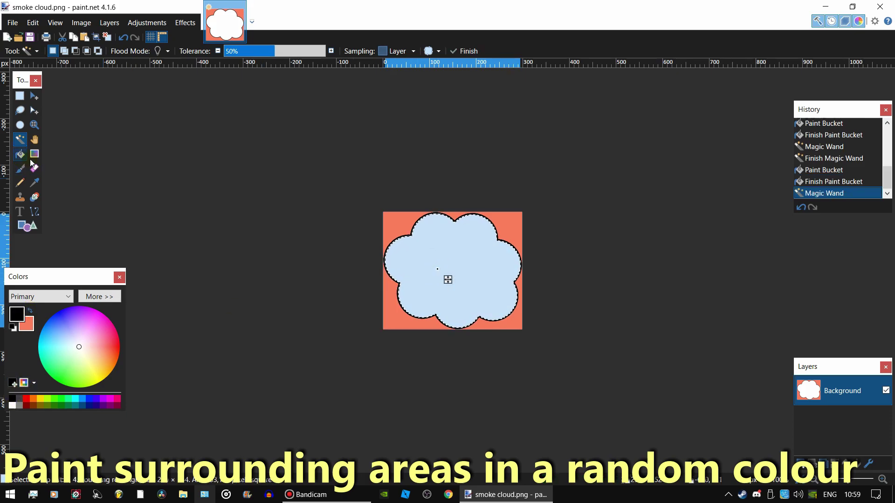
key("f")
left_click(466, 268)
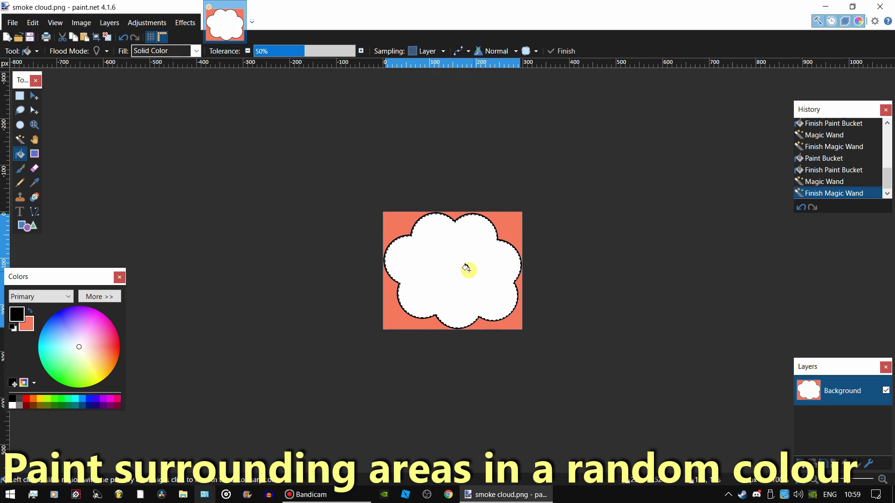
left_click_drag(323, 50, 355, 50)
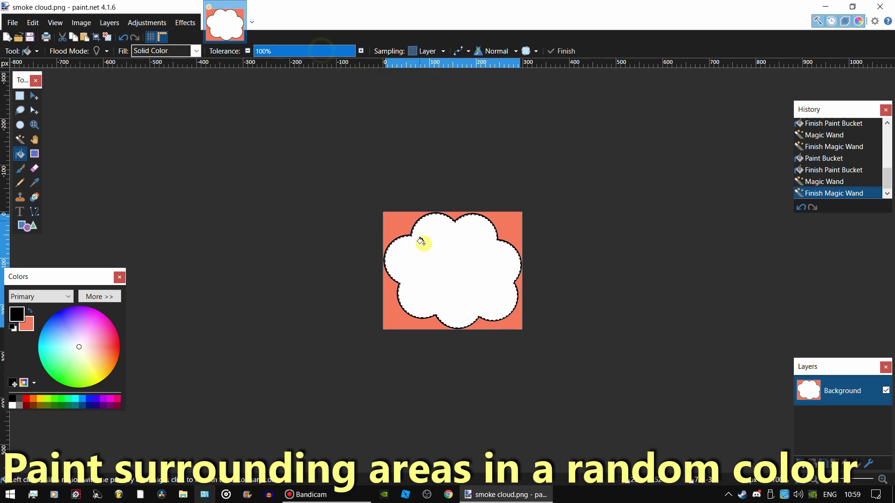
left_click(437, 265)
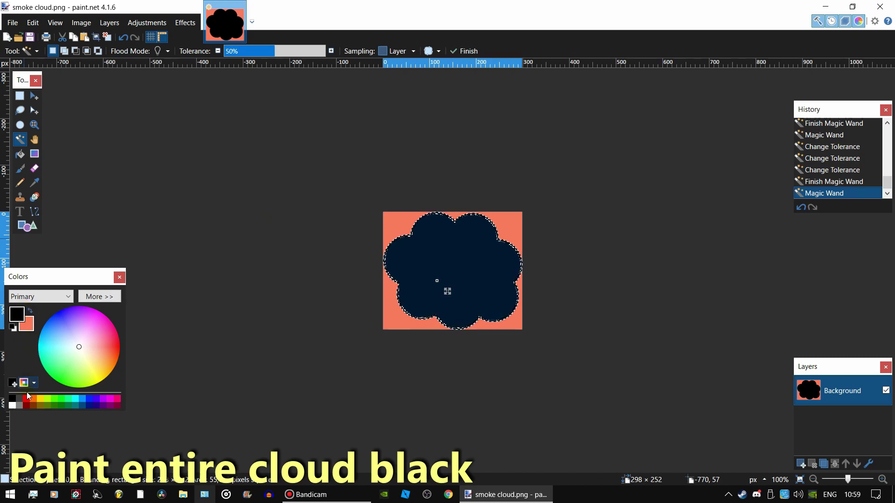
Fill the selected black cloud, including its outline, with white.
left_click(12, 405)
key("f")
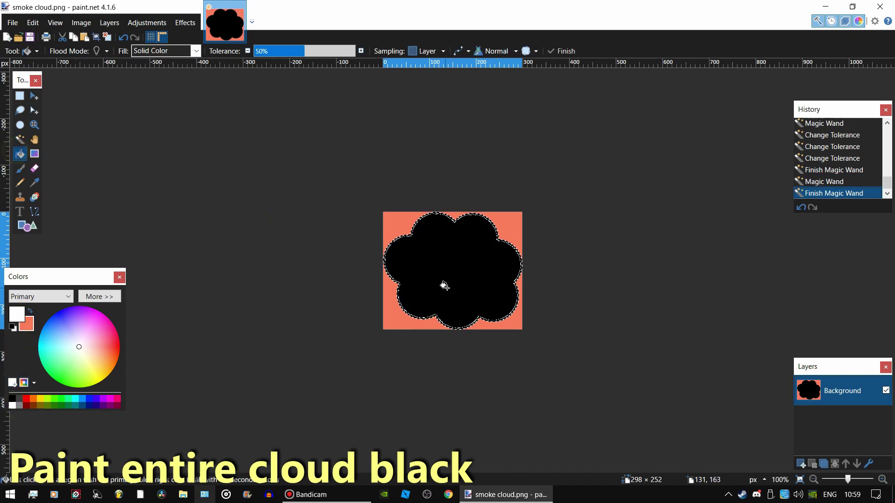
left_click(459, 274)
left_click(274, 300)
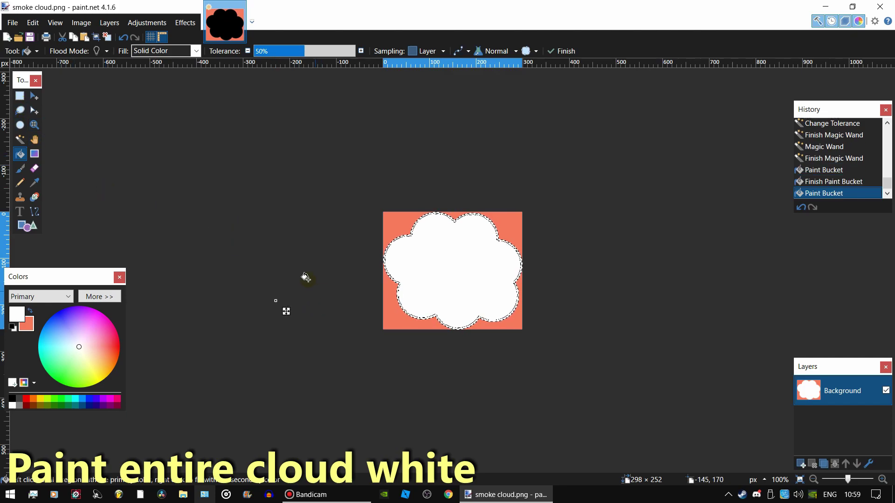
Select the vertical strip of grey outline pixels at the cloud's far left edge with the Magic Wand and fill it white.
key("s")
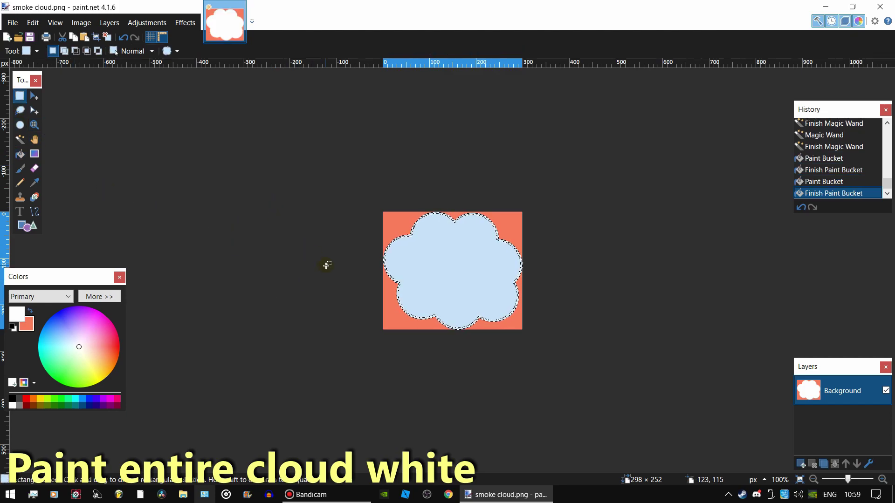
key("s")
key("s")
key("s")
scroll(402, 270, "up", 2, "ctrl")
left_click(401, 271)
scroll(402, 271, "up", 6, "ctrl")
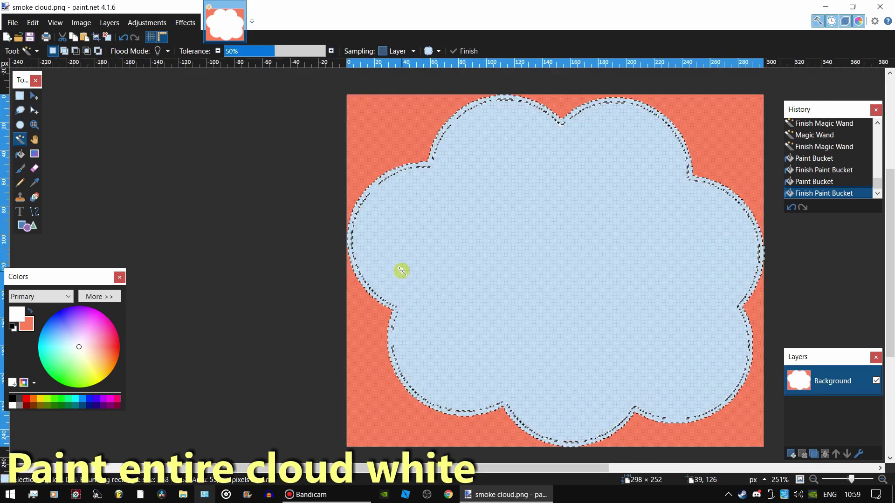
scroll(290, 217, "up", 4, "ctrl")
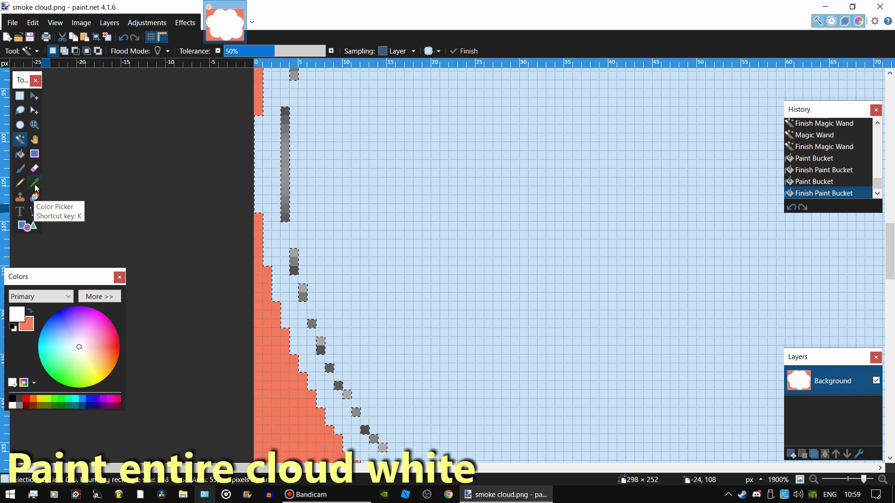
left_click(287, 195)
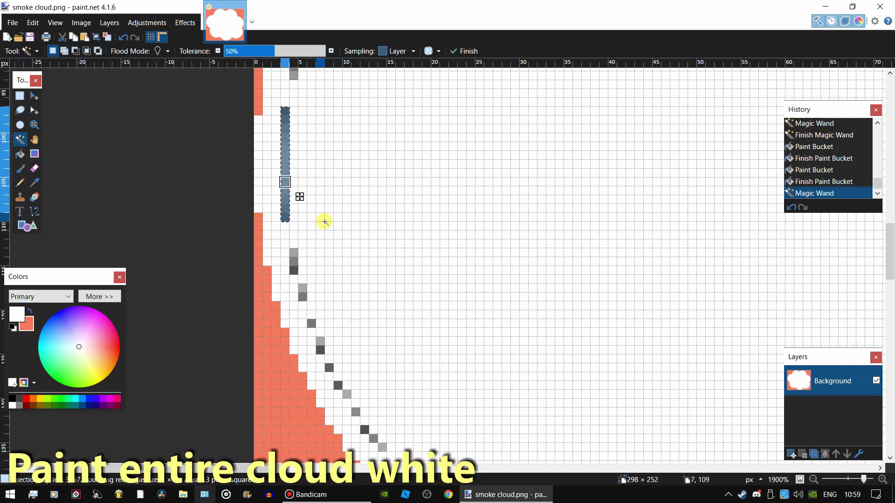
key("f")
left_click(285, 149)
Lasso the grey outline pixels along the cloud's left lobe and fill them white, setting the fill tolerance to 100%.
scroll(322, 235, "down", 3)
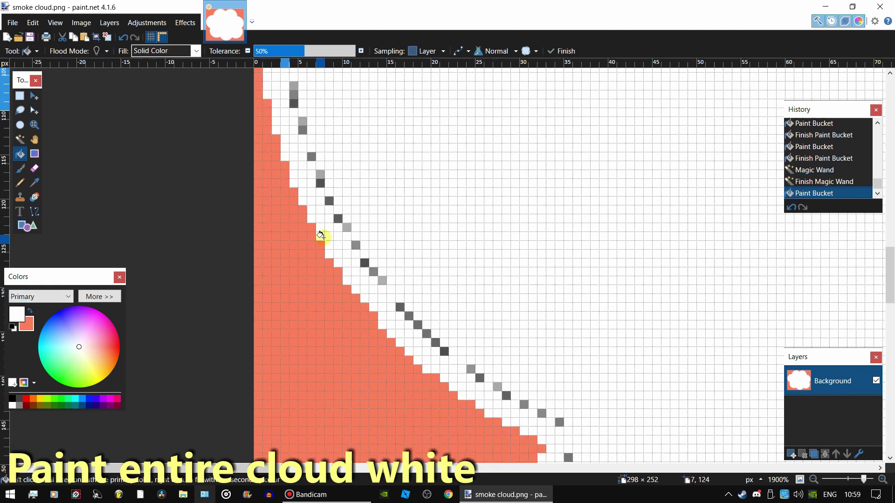
scroll(322, 236, "up", 2)
scroll(322, 240, "down", 3, "ctrl")
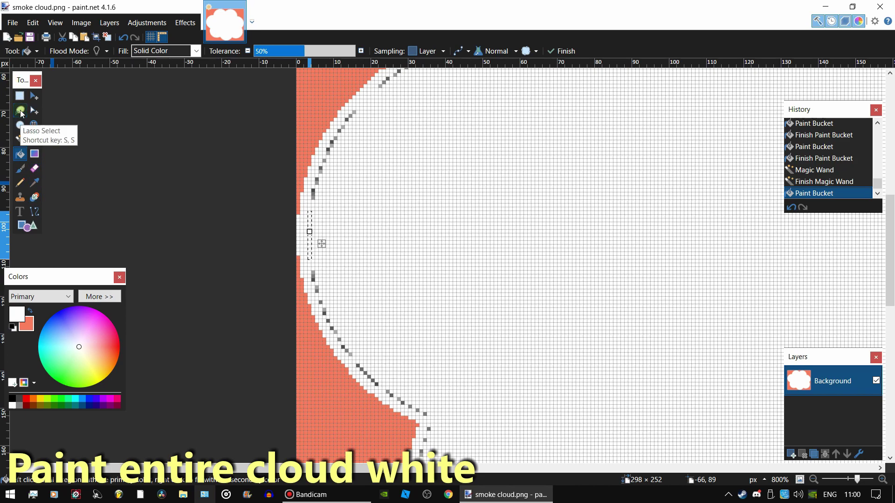
left_click(20, 111)
mouse_move(385, 113)
left_mouse_down()
mouse_move(347, 120)
mouse_move(307, 201)
mouse_move(345, 252)
mouse_move(373, 368)
mouse_move(400, 405)
mouse_move(432, 426)
mouse_move(486, 432)
left_mouse_up()
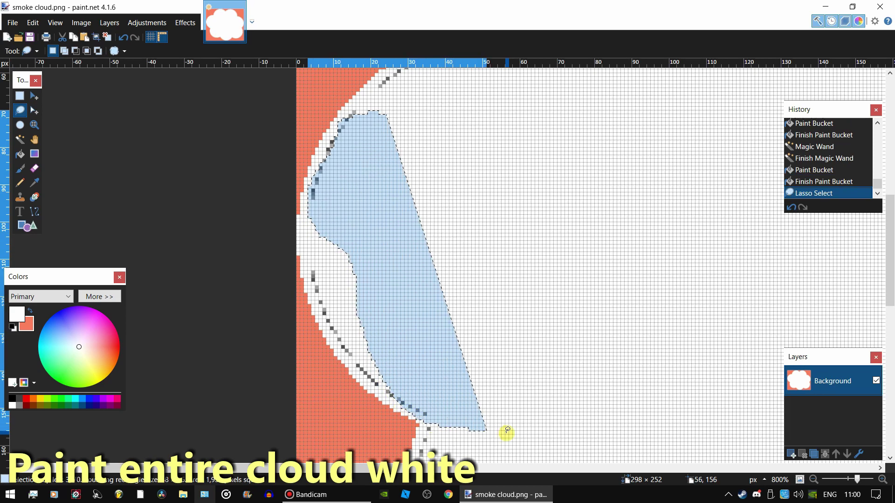
left_click(19, 154)
left_click(373, 232)
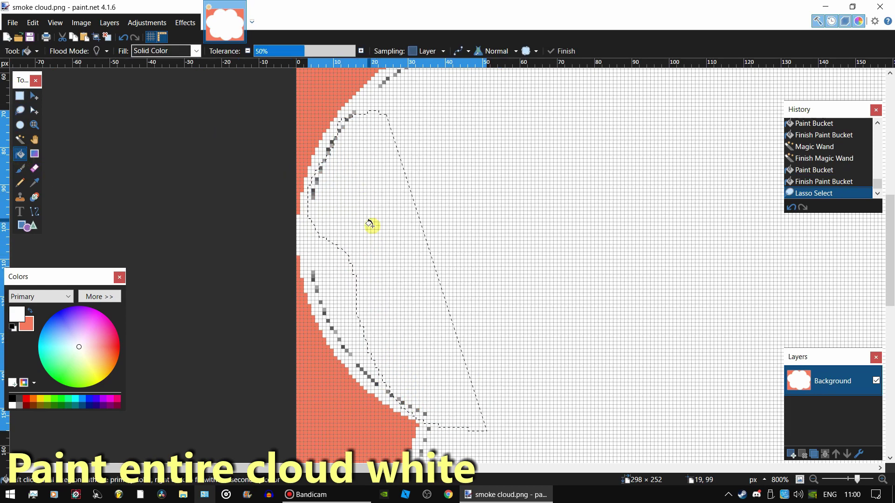
left_click_drag(303, 51, 355, 51)
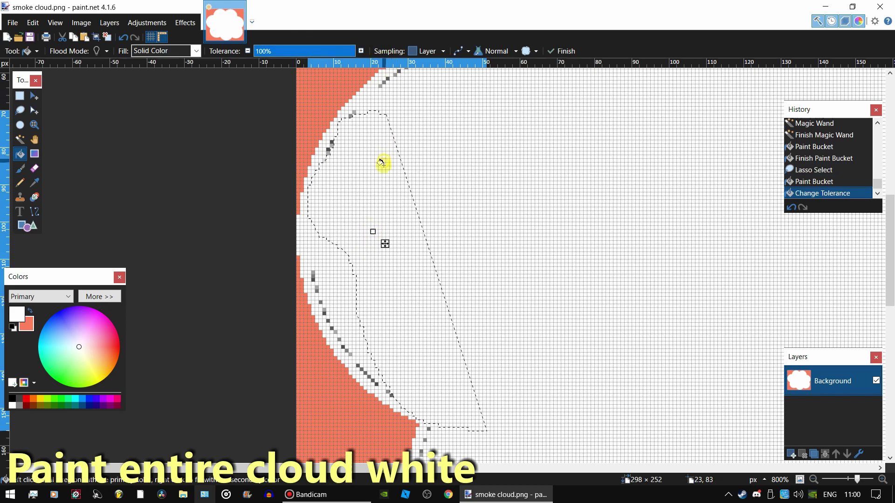
left_click(368, 194)
Lasso the grey pixels remaining inside the left lobe's curved edge and fill the selection white.
left_click(20, 110)
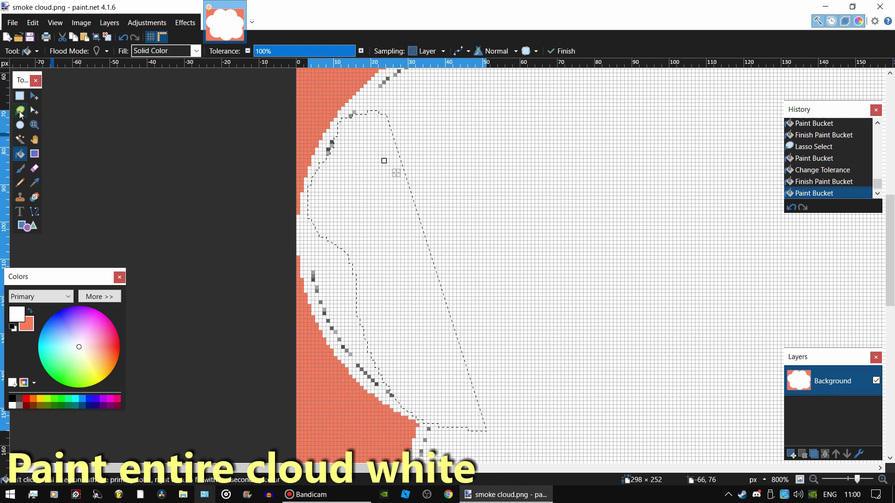
mouse_move(412, 94)
left_mouse_down()
mouse_move(373, 86)
mouse_move(329, 139)
mouse_move(316, 178)
mouse_move(314, 282)
mouse_move(331, 341)
mouse_move(399, 416)
mouse_move(502, 399)
left_mouse_up()
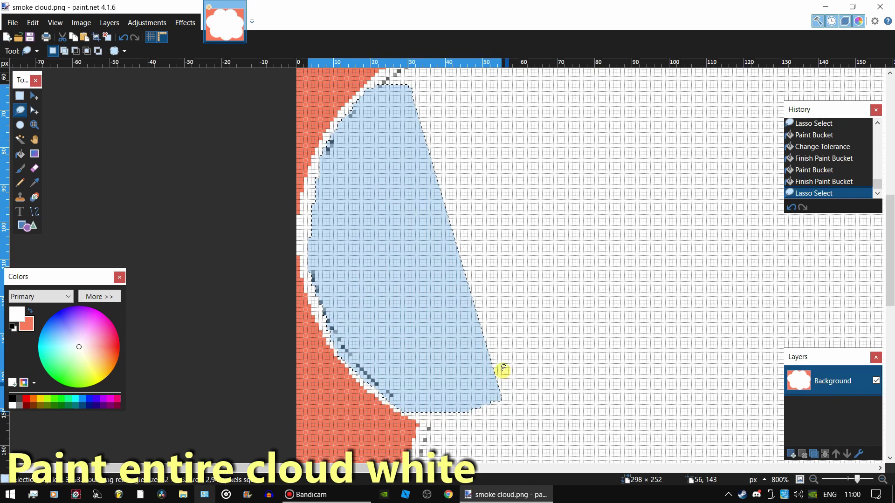
left_click(20, 154)
left_click(388, 239)
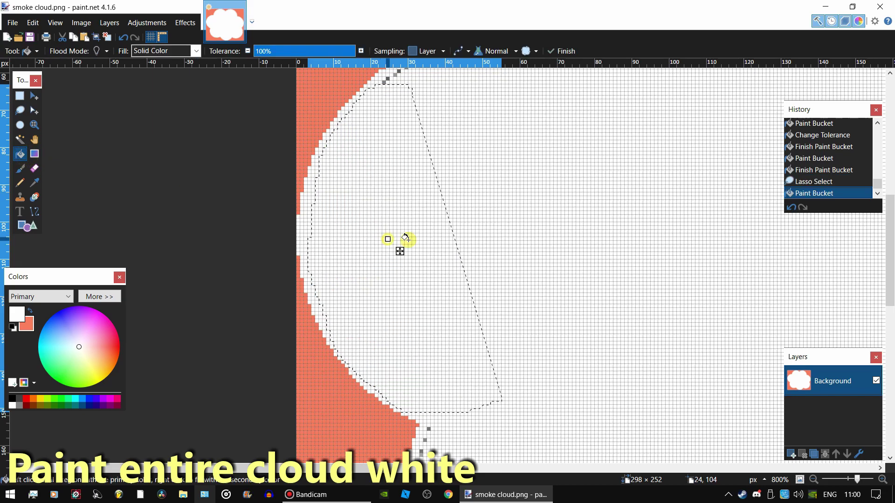
Lasso the grey outline pixels along the left lobe's upper edge and its leftover dots, and fill them white.
scroll(539, 205, "up", 1, "ctrl")
scroll(536, 205, "down", 3, "ctrl")
scroll(280, 163, "up", 3, "ctrl")
scroll(280, 163, "up", 3)
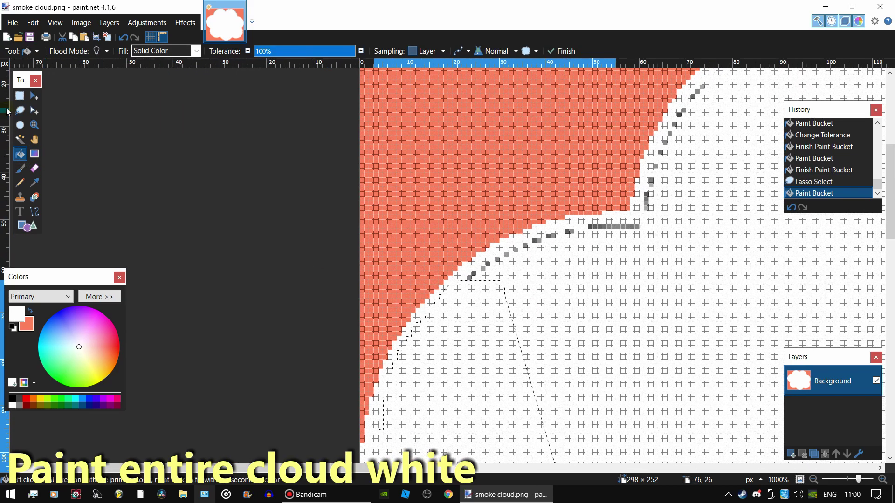
left_click(20, 110)
mouse_move(664, 225)
left_mouse_down()
mouse_move(524, 243)
mouse_move(455, 292)
mouse_move(487, 332)
left_mouse_up()
key("f")
left_click(572, 285)
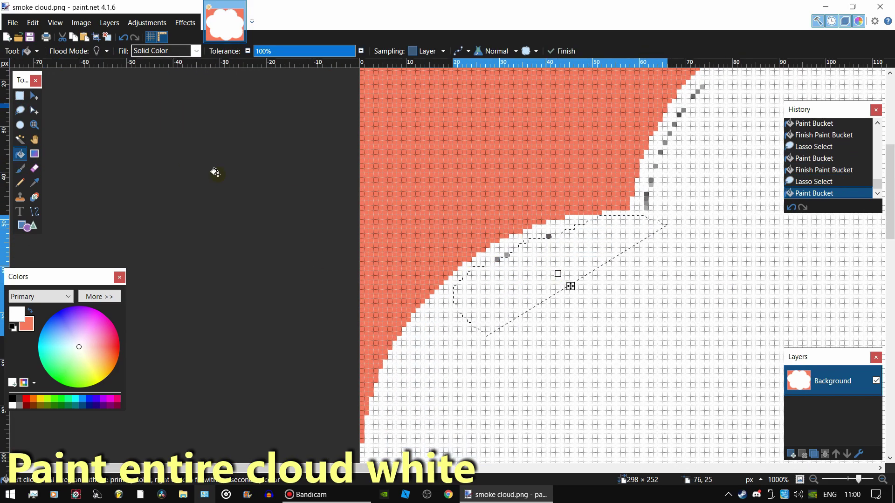
key("s")
mouse_move(560, 231)
left_mouse_down()
mouse_move(543, 247)
mouse_move(496, 260)
left_mouse_up()
key("f")
left_click(509, 275)
Lasso the grey outline pixels along the left side of the cloud's upper-left lobe and fill them white.
key("s")
mouse_move(739, 75)
left_mouse_down()
mouse_move(697, 87)
mouse_move(668, 135)
mouse_move(664, 255)
left_mouse_up()
key("f")
left_click(669, 177)
Lasso the grey outline pixels along the top arc of the upper-left lobe and fill them white.
scroll(662, 185, "up", 3)
scroll(657, 189, "down", 1, "ctrl")
scroll(559, 210, "down", 4, "shift")
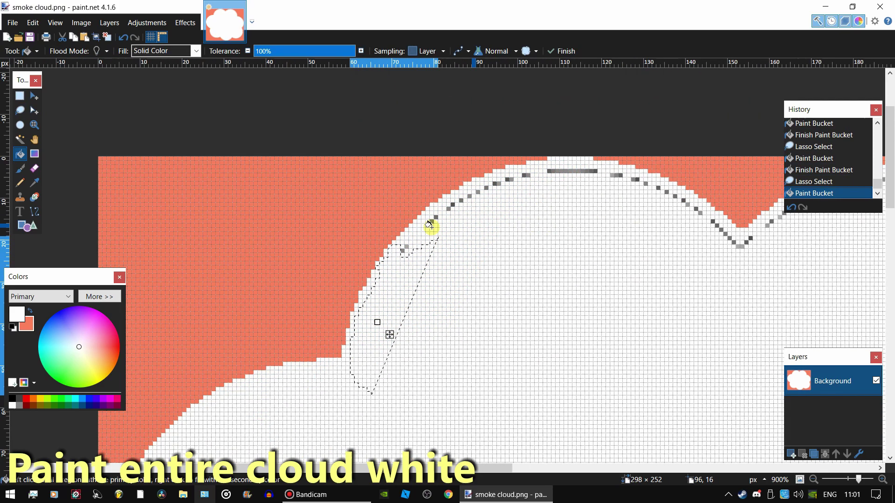
key("s")
mouse_move(538, 202)
left_mouse_down()
mouse_move(509, 170)
mouse_move(394, 260)
mouse_move(397, 271)
left_mouse_up()
key("f")
left_click(470, 242)
key("s")
mouse_move(744, 273)
left_mouse_down()
mouse_move(639, 176)
mouse_move(530, 176)
left_mouse_up()
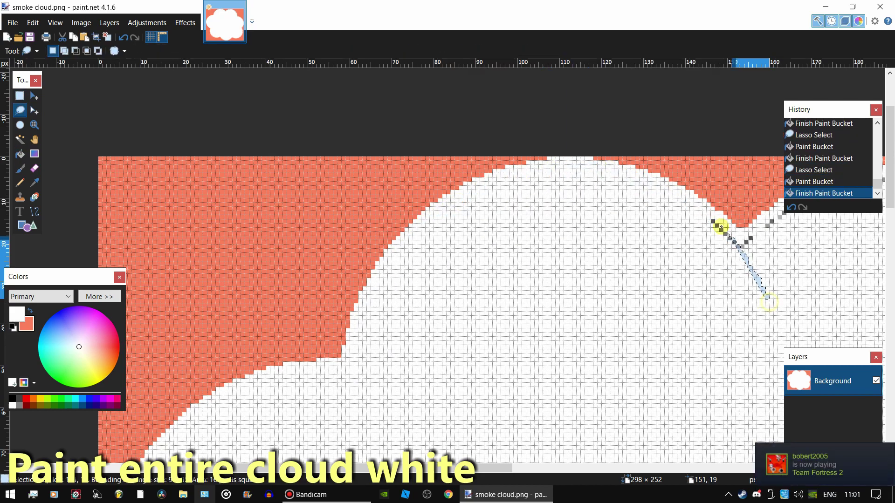
Lasso the grey outline pixels below the notch between the two upper lobes and fill them white.
left_click_drag(721, 227, 697, 212)
left_click(736, 252)
left_click_drag(787, 277, 712, 237)
left_click(767, 303)
left_click_drag(824, 300, 711, 248)
key("f")
left_click(751, 259)
Lasso the area along the upper-right lobe's curved edge, including its grey outline pixels, and fill it white.
scroll(672, 239, "down", 4, "shift")
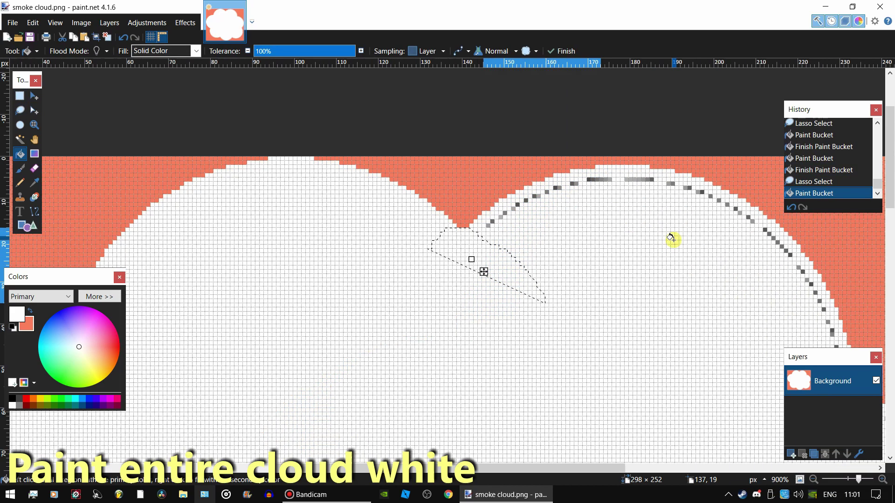
scroll(671, 237, "right", 3)
key("s")
mouse_move(373, 222)
left_mouse_down()
mouse_move(422, 196)
mouse_move(564, 198)
mouse_move(682, 256)
mouse_move(724, 319)
mouse_move(748, 426)
left_mouse_up()
key("f")
left_click(553, 278)
Lasso the leftover grey pixels on the left side of the upper-right lobe and fill them white.
key("s")
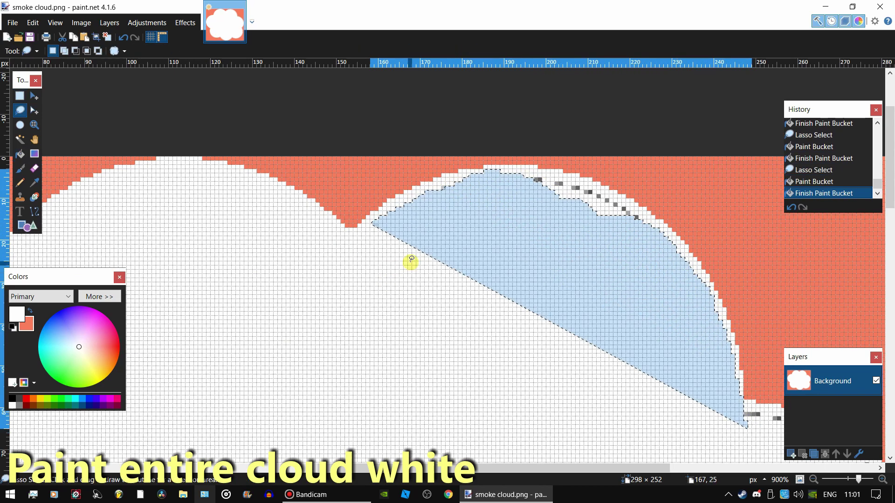
mouse_move(411, 262)
left_mouse_down()
mouse_move(375, 218)
mouse_move(366, 229)
left_mouse_up()
left_click(377, 232)
key("f")
left_click(373, 229)
key("s")
left_click_drag(461, 204, 442, 185)
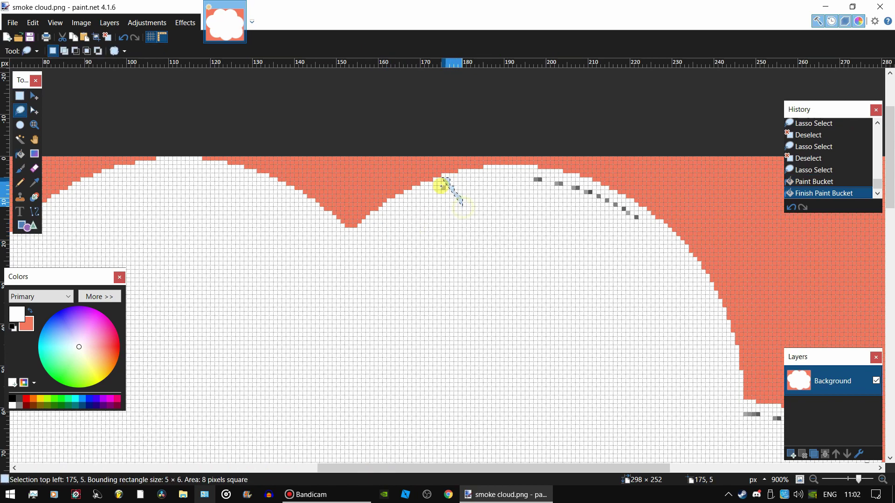
key("f")
left_click(446, 190)
Select the leftover grey outline pixels along the upper-right lobe's top edge and fill them white.
left_click(582, 198)
key("s")
key("s")
left_click_drag(551, 179, 631, 218)
key("f")
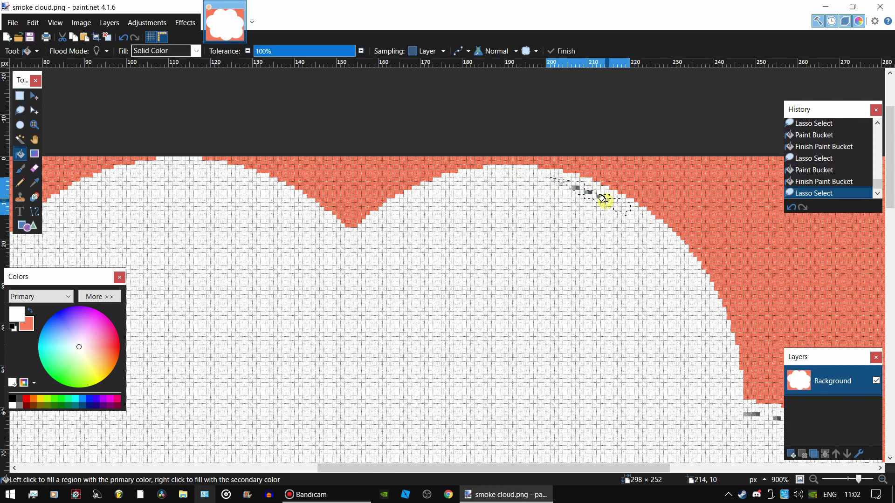
left_click(606, 200)
key("s")
left_click_drag(543, 174, 571, 194)
key("s")
key("s")
Lasso the grey outline pixels along the upper arc of the cloud's right lobe and fill them white.
scroll(605, 308, "down", 3, "shift")
scroll(399, 183, "down", 2)
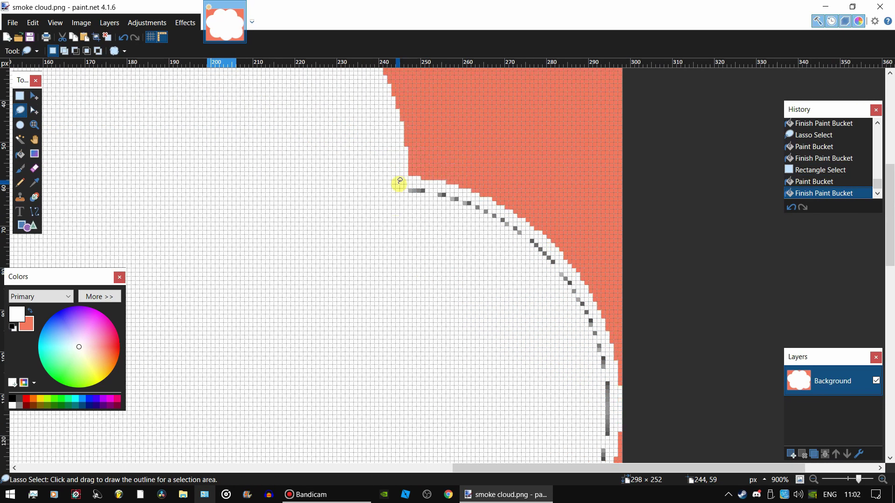
mouse_move(565, 270)
left_mouse_down()
mouse_move(606, 340)
mouse_move(616, 432)
mouse_move(583, 68)
left_mouse_up()
key("ctrl+z")
left_click_drag(536, 314, 606, 456)
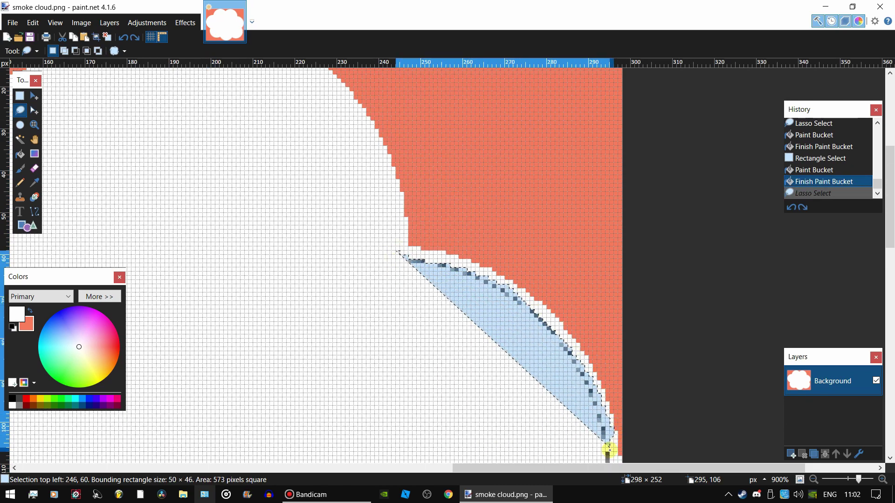
key("f")
left_click(489, 340)
key("s")
Lasso the remaining grey outline pixels farther down the right lobe's outer edge and fill them white.
left_click_drag(410, 252, 430, 293)
scroll(525, 321, "down", 5)
left_click_drag(551, 253, 585, 215)
mouse_move(578, 207)
left_mouse_down()
mouse_move(607, 242)
mouse_move(563, 212)
mouse_move(609, 285)
mouse_move(618, 254)
left_mouse_up()
key("f")
left_click(583, 244)
key("s")
key("s")
Lasso the grey outline pixels around the notch between the right and lower-right lobes and fill them white.
mouse_move(561, 221)
left_mouse_down()
mouse_move(611, 297)
mouse_move(543, 413)
left_mouse_up()
key("f")
left_click(603, 289)
key("s")
key("f")
left_click(559, 383)
left_click_drag(580, 330, 597, 329)
key("f")
left_click(589, 330)
key("s")
Lasso the leftover grey outline pixels along the lower-right lobe's outer side and fill them white.
left_click_drag(526, 312, 594, 363)
key("f")
left_click(581, 354)
key("s")
key("s")
left_click_drag(534, 207, 577, 326)
key("f")
left_click(551, 275)
key("s")
key("s")
Lasso the lower-right lobe along its bottom arc, including its grey outline pixels, and fill the area white.
left_click(528, 250)
left_click_drag(534, 279, 577, 288)
mouse_move(576, 375)
left_mouse_down()
mouse_move(532, 460)
mouse_move(472, 462)
left_mouse_up()
left_click(448, 231)
left_click_drag(522, 98, 549, 110)
mouse_move(583, 172)
left_mouse_down()
mouse_move(541, 260)
mouse_move(444, 342)
mouse_move(303, 354)
mouse_move(239, 308)
left_mouse_up()
key("f")
left_click(351, 298)
scroll(191, 288, "down", 3)
scroll(216, 275, "down", 1, "ctrl")
scroll(274, 257, "up", 4, "shift")
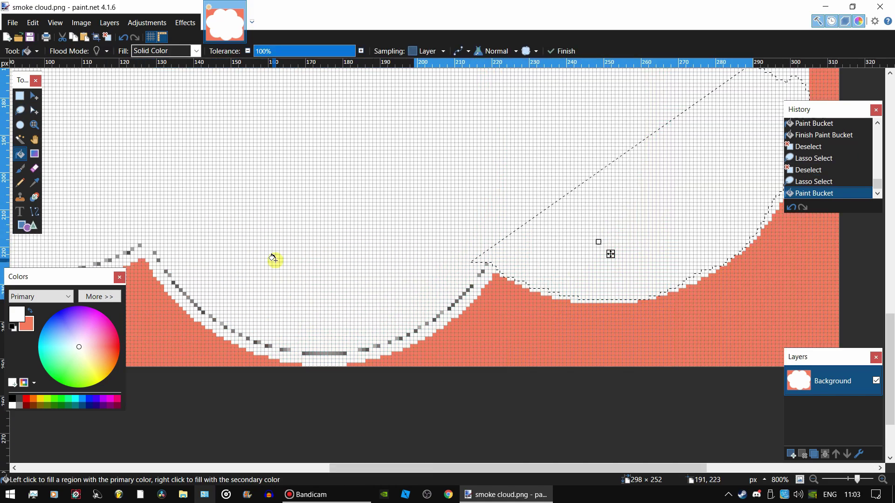
left_click(545, 262)
Lasso the bottom-middle lobe along its arc, including its grey outline pixels, and fill the area white.
key("s")
key("s")
left_click(502, 225)
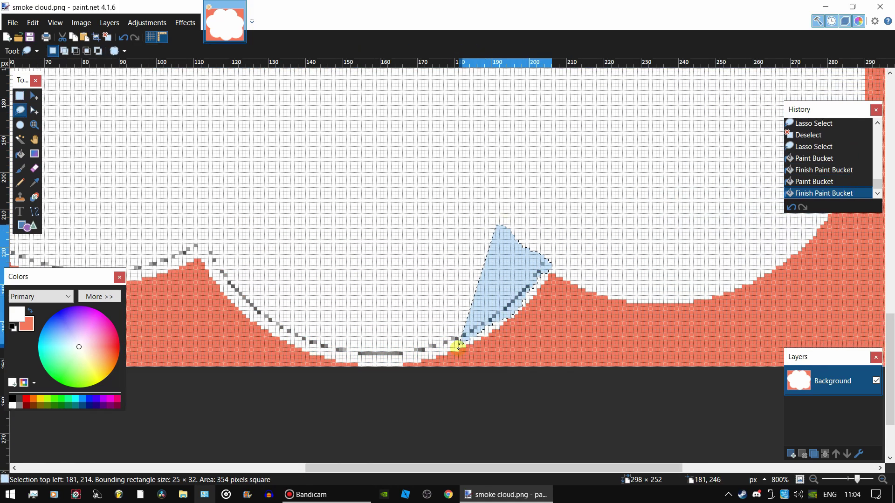
mouse_move(459, 348)
left_mouse_down()
mouse_move(355, 362)
mouse_move(290, 340)
mouse_move(250, 314)
mouse_move(210, 266)
mouse_move(180, 208)
left_mouse_up()
key("f")
left_click(289, 244)
Lasso the lower-left lobe along its arc, including its grey outline pixels, and fill it and the leftover pixels white.
scroll(289, 244, "left", 5, "shift")
key("s")
mouse_move(533, 239)
left_mouse_down()
mouse_move(483, 269)
mouse_move(350, 256)
mouse_move(266, 184)
mouse_move(236, 90)
left_mouse_up()
key("ctrl+d")
key("s")
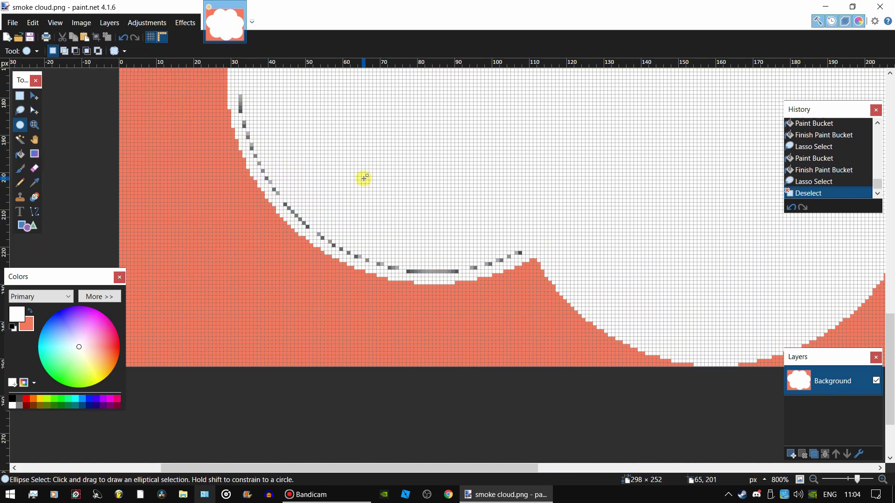
mouse_move(507, 260)
left_mouse_down()
mouse_move(370, 266)
mouse_move(280, 206)
mouse_move(234, 89)
left_mouse_up()
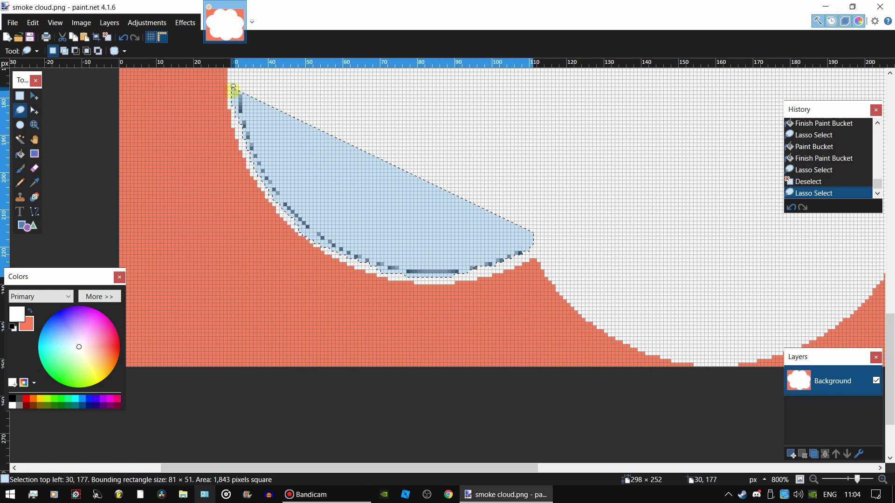
key("f")
left_click(457, 255)
key("s")
left_click_drag(457, 254, 474, 272)
key("f")
left_click(474, 273)
Lasso the grey outline pixels below the notch between the left and lower-left lobes and fill them white.
scroll(472, 270, "up", 3)
key("s")
mouse_move(352, 192)
left_mouse_down()
mouse_move(254, 288)
mouse_move(251, 223)
left_mouse_up()
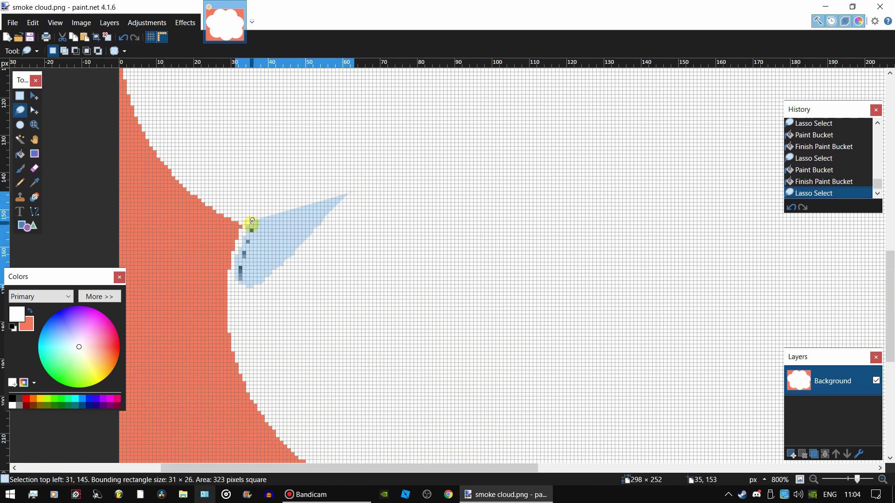
key("f")
Select the red area in the image's upper-left corner with the Magic Wand at 50% tolerance and erase it.
scroll(301, 267, "down", 4, "ctrl")
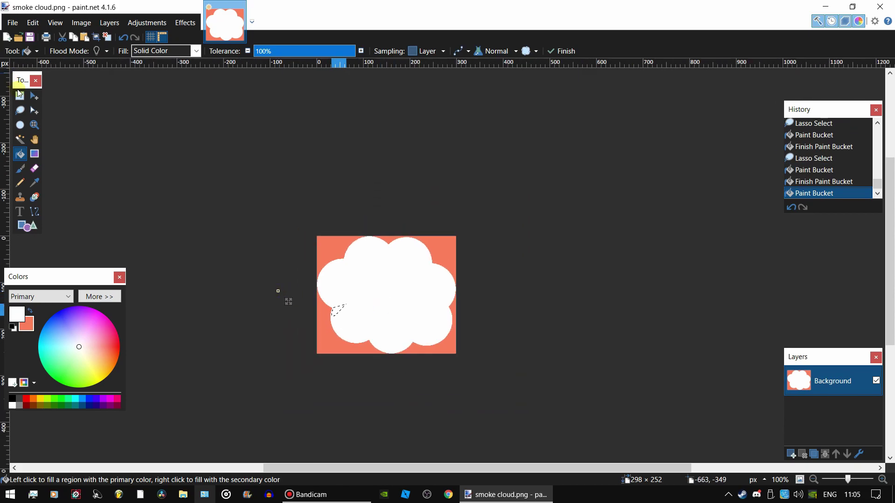
left_click(21, 141)
left_click(330, 249)
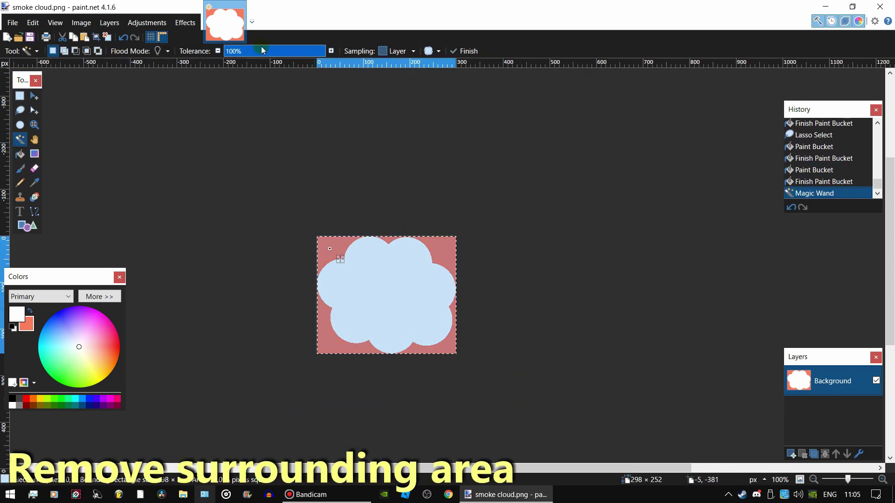
left_click_drag(262, 51, 274, 52)
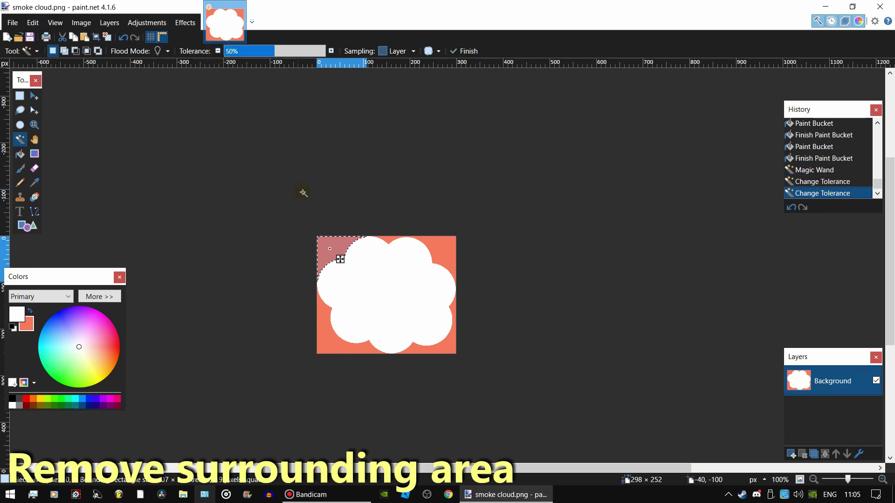
key("Delete")
Select and erase the remaining red areas around the cloud with the Magic Wand.
left_click(390, 239)
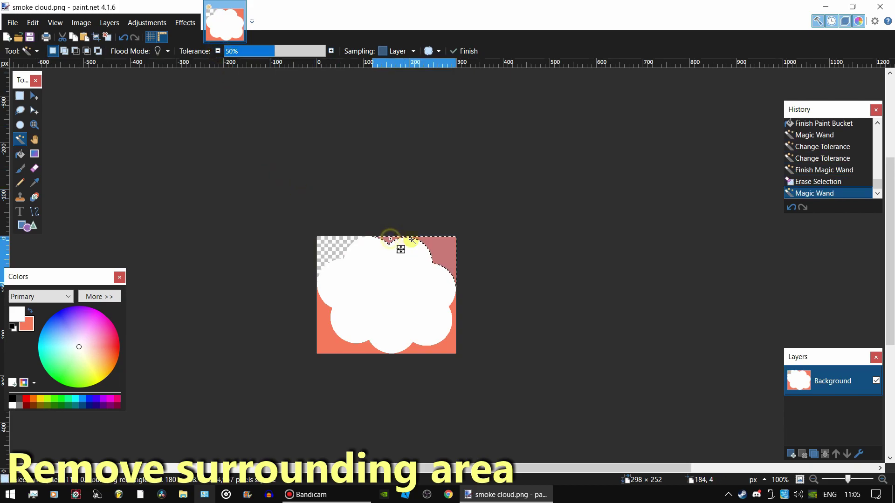
key("Delete")
key("Delete")
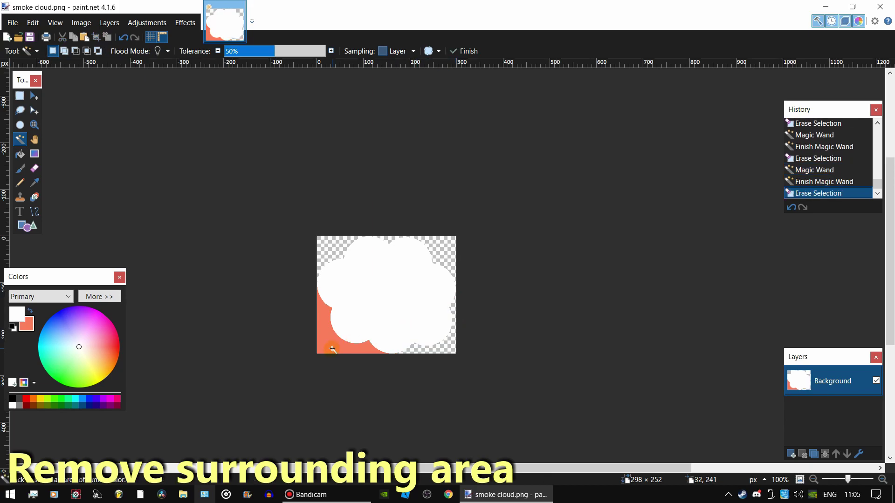
left_click(332, 348)
key("Delete")
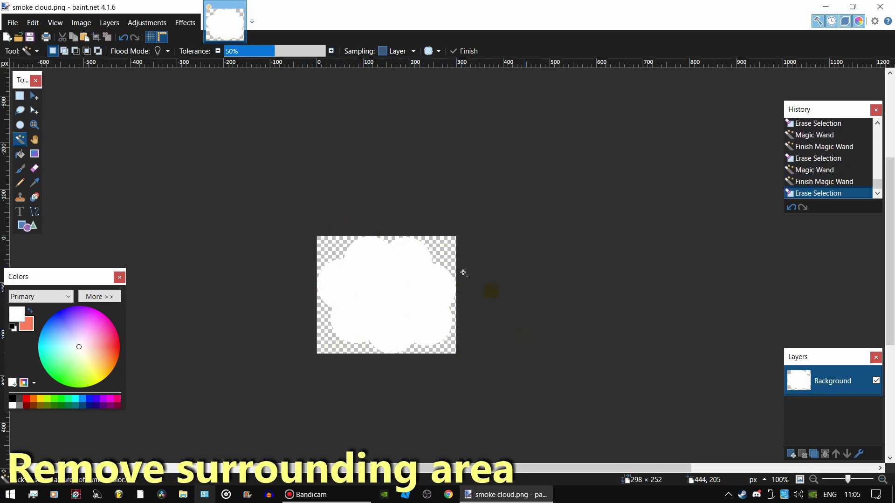
Save the image to the Desktop as a 32-bit PNG named smoke_cloud and close the program.
left_click(13, 23)
left_click(35, 124)
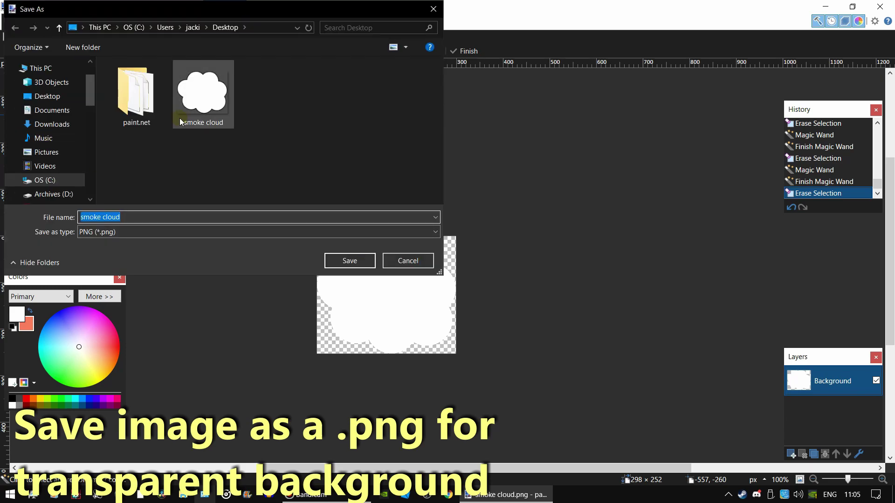
left_click(179, 114)
left_click(127, 218)
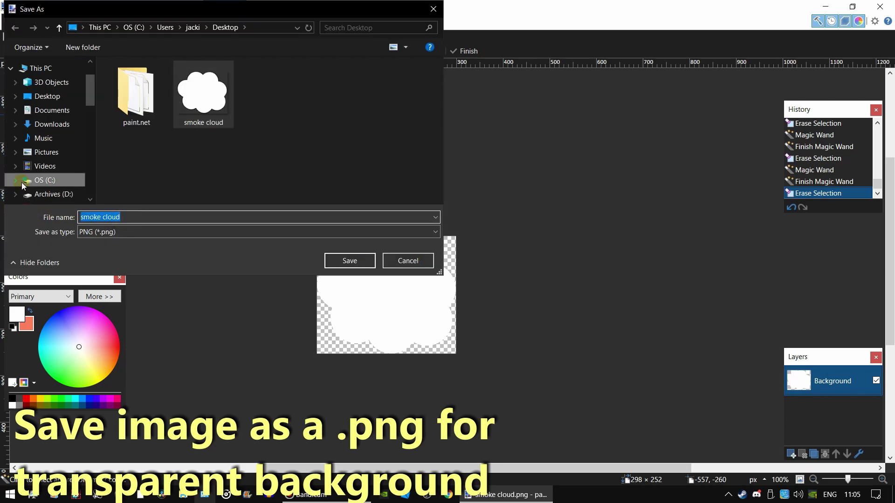
type("smoke_cloud")
key("Return")
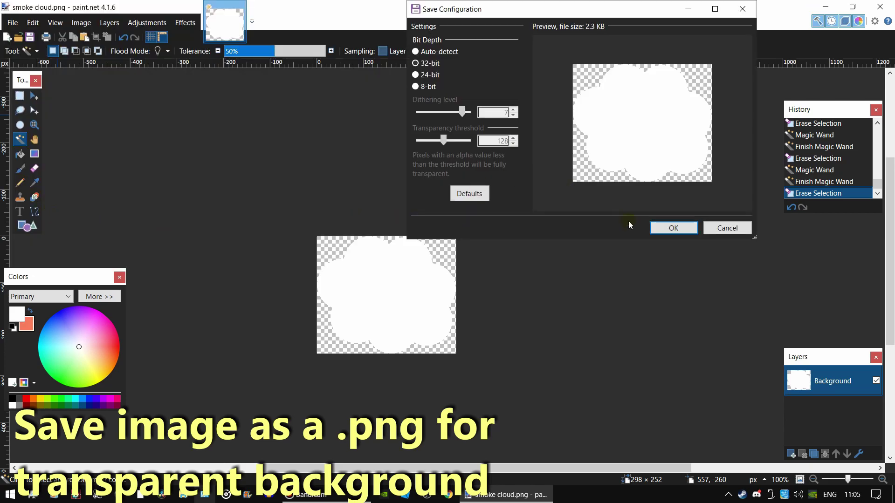
left_click(662, 228)
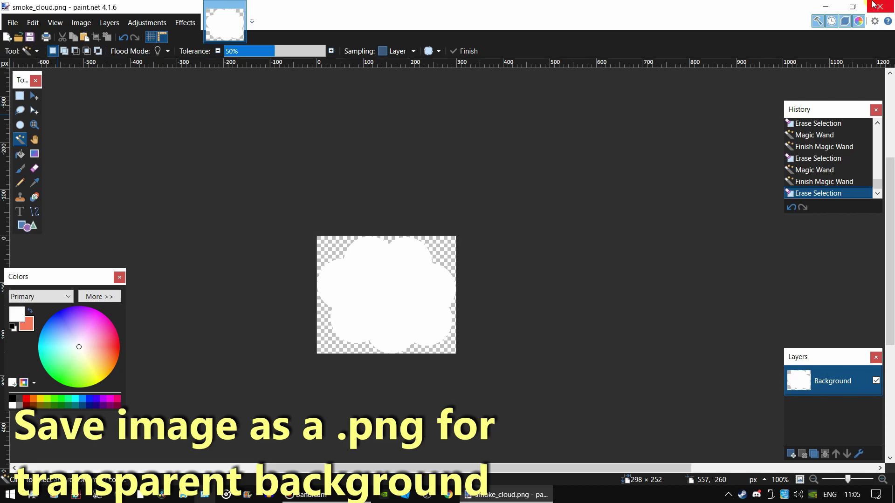
left_click(875, 5)
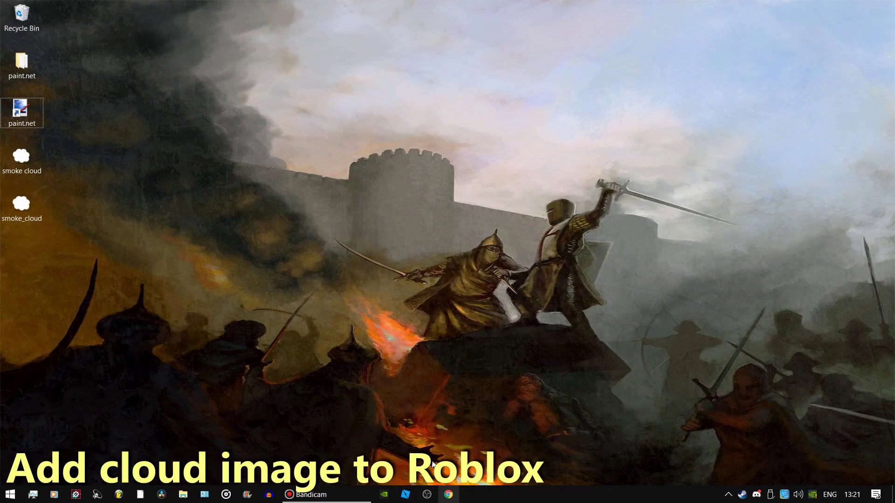
Open roblox.com in Chrome and go to its Create page.
left_click(447, 495)
left_click(210, 30)
type("roblox.com")
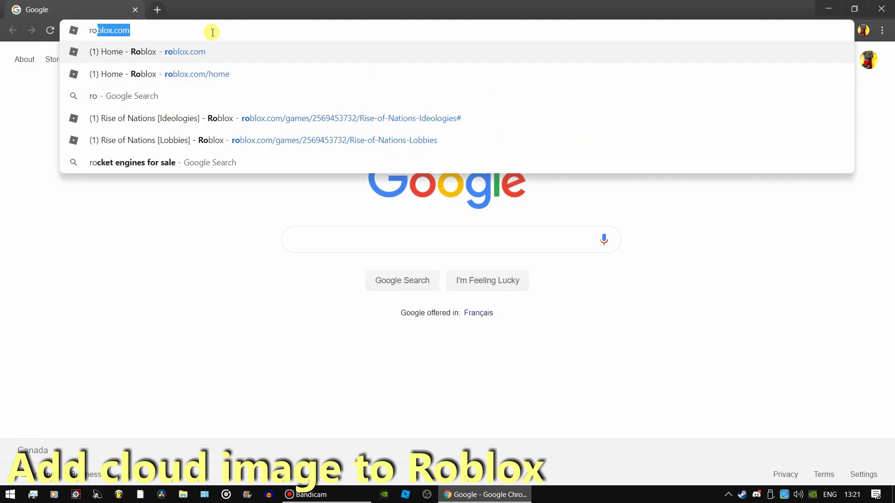
key("Return")
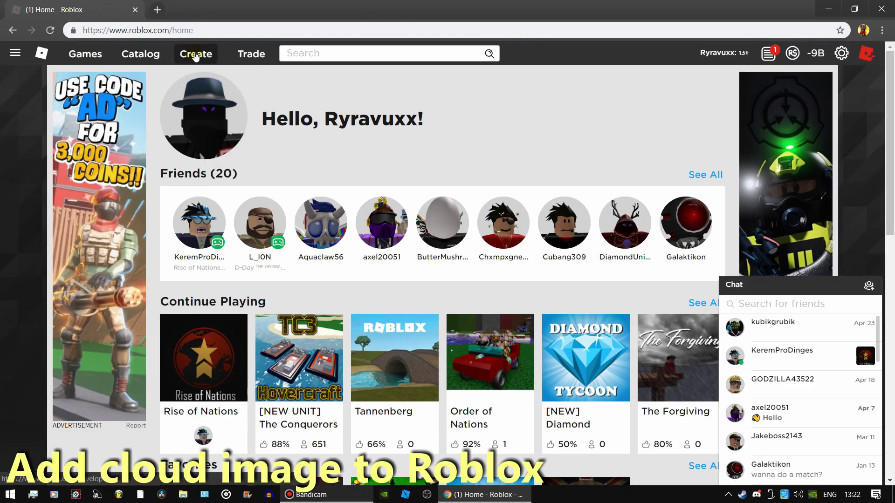
left_click(196, 55)
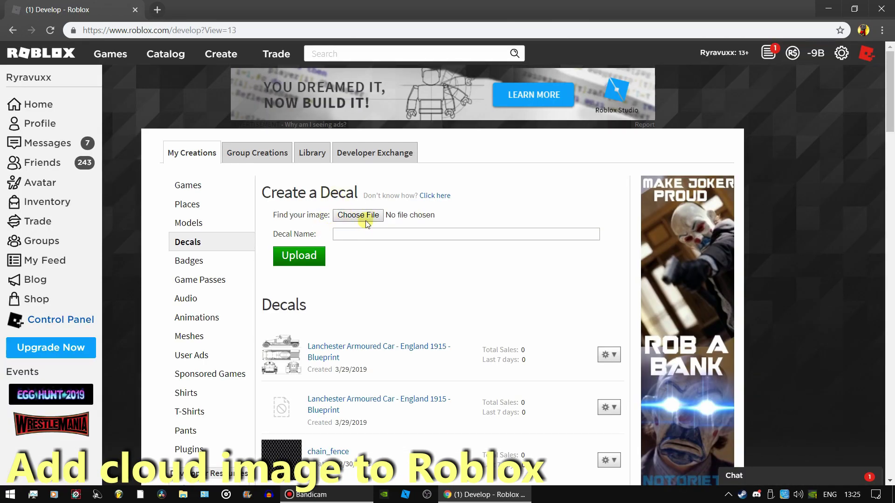
Upload smoke_cloud.png from the Desktop as a decal named smoke_cloud and open the decal's page.
left_click(367, 217)
left_click(472, 255)
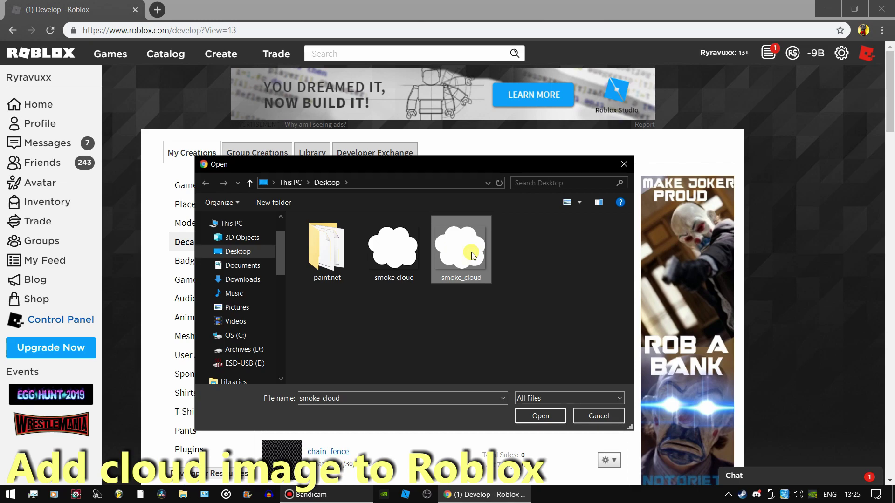
left_click(540, 416)
double_click(365, 235)
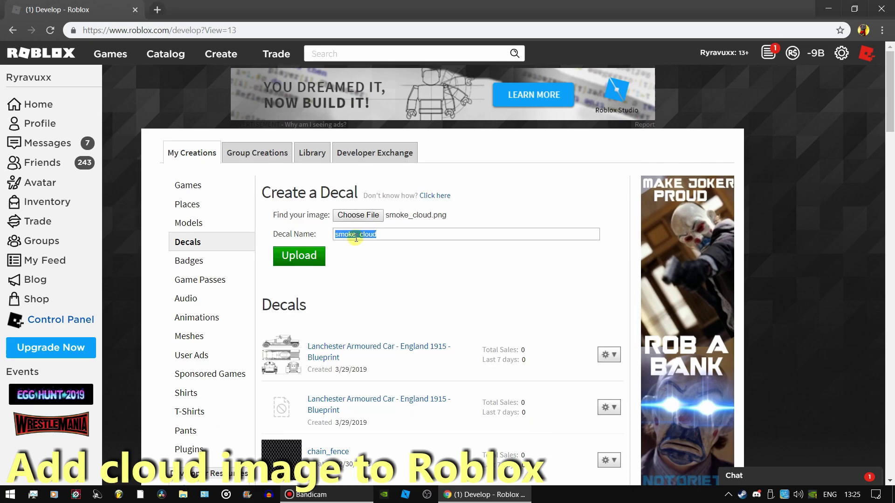
left_click(295, 256)
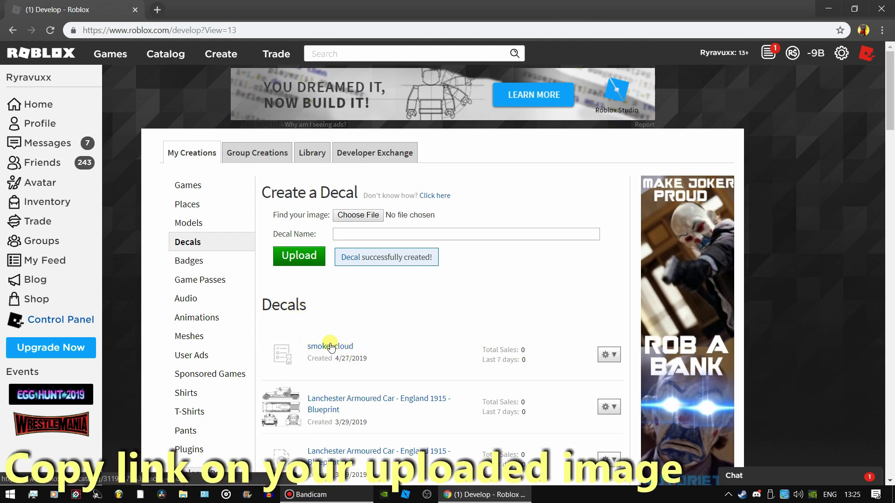
left_click(330, 347)
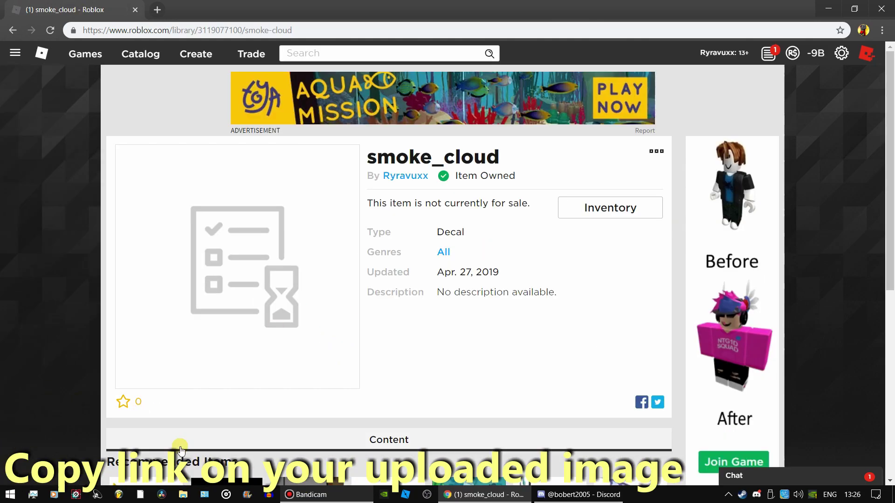
Switch to Roblox Studio with the Field Artillery place and show the grid.
left_click(397, 498)
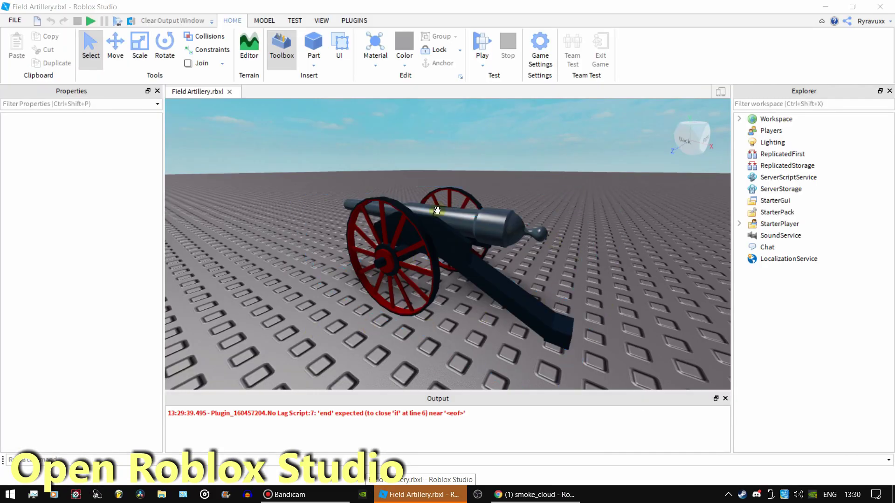
right_click_drag(247, 253, 285, 275)
left_click(321, 21)
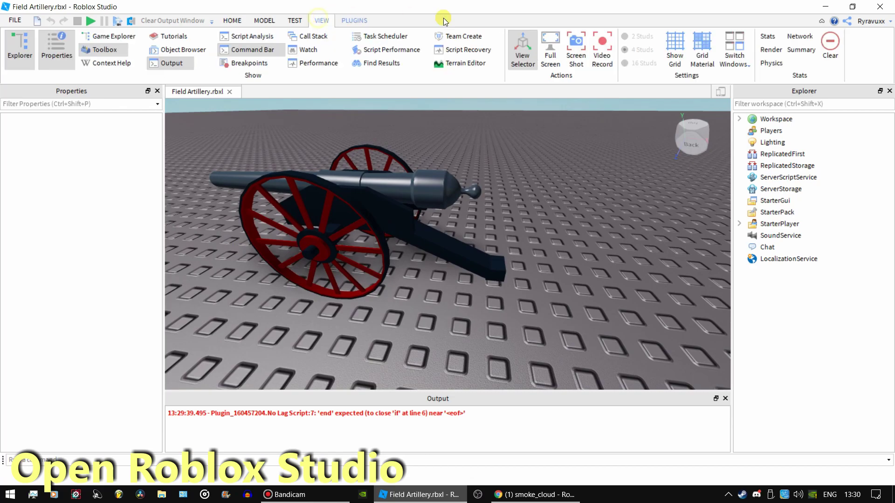
left_click(678, 48)
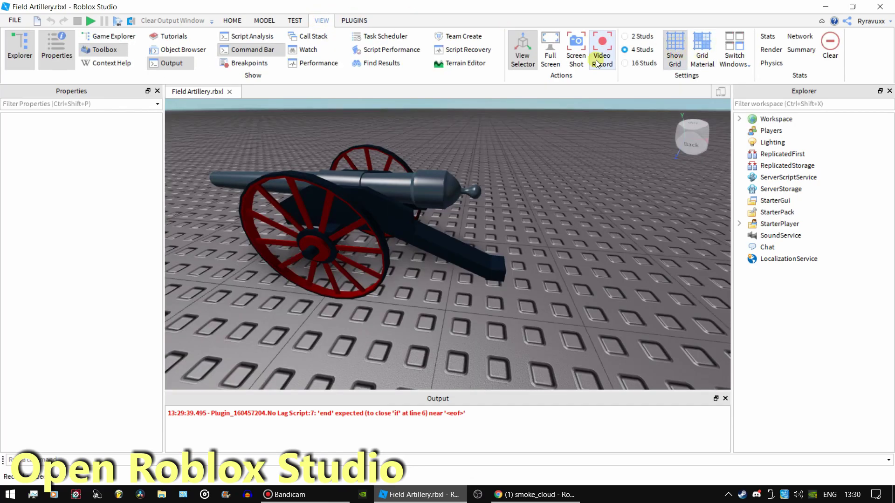
right_click_drag(519, 231, 521, 234)
right_click(521, 234)
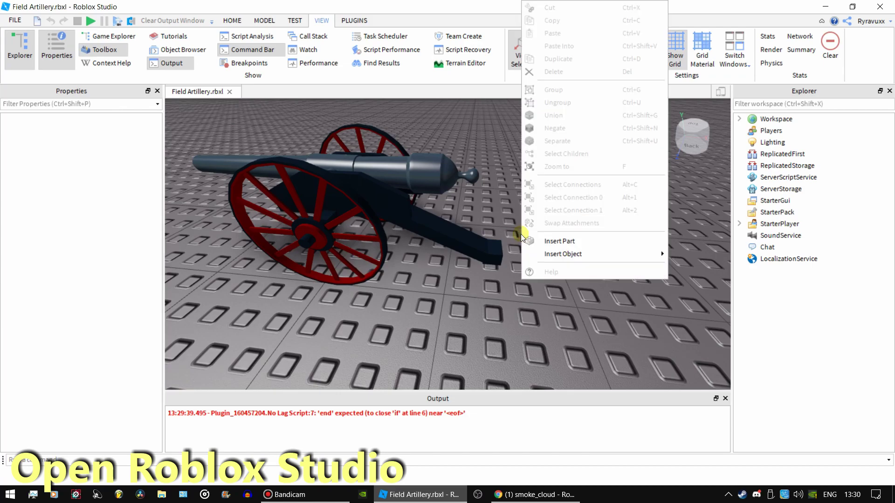
left_click(589, 270)
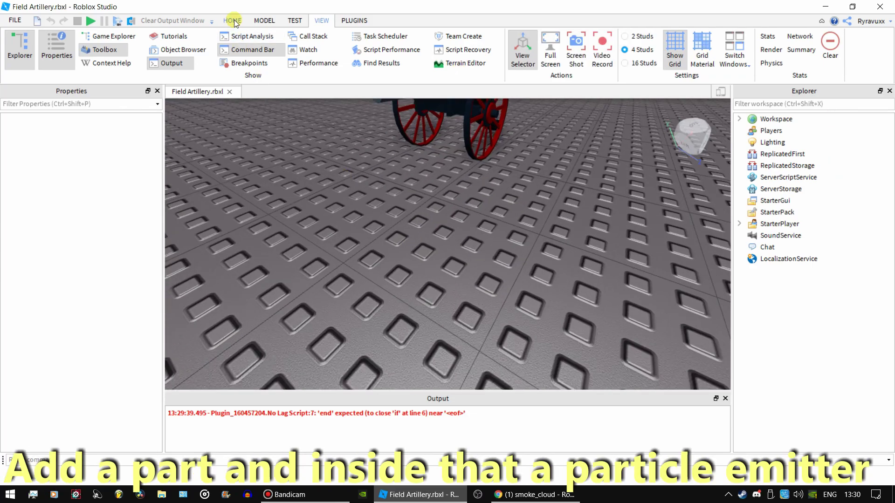
Insert a part and place it on the baseplate near the cannon.
left_click(233, 20)
left_click(313, 66)
left_click(321, 78)
left_click_drag(451, 256, 423, 233)
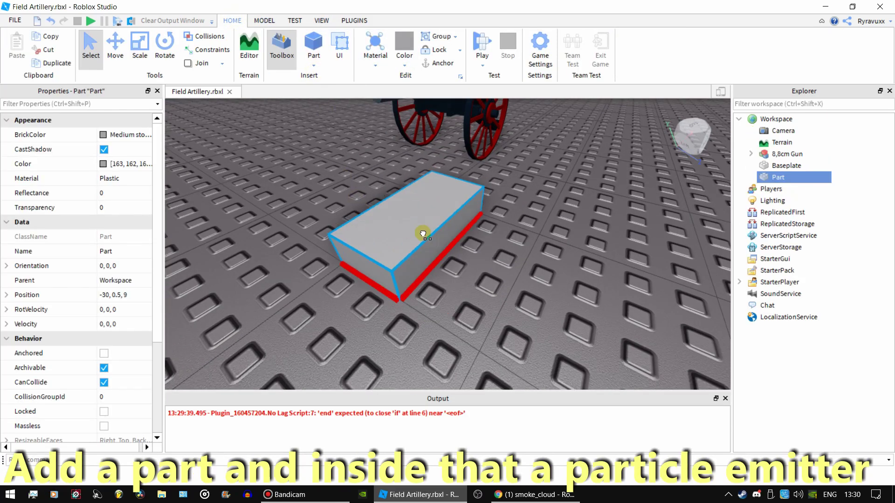
Insert a ParticleEmitter into the new part and select the emitter.
right_click(764, 179)
mouse_move(768, 218)
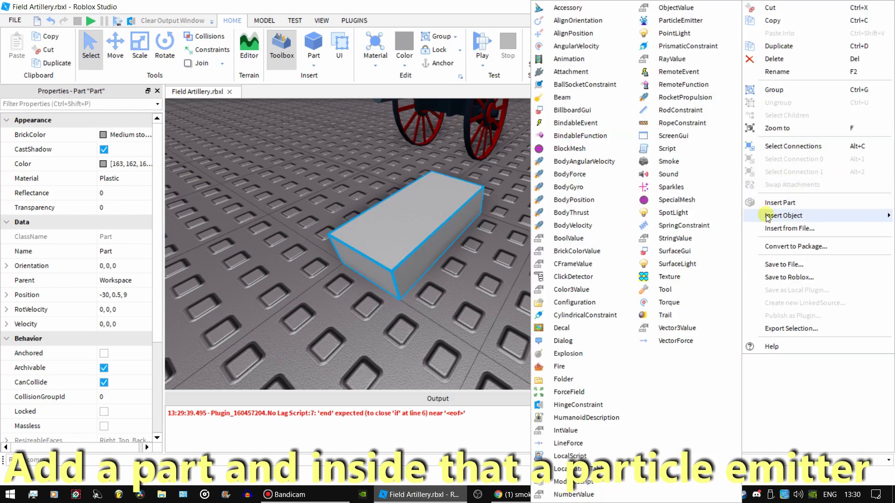
left_click(681, 20)
right_click_drag(606, 289, 606, 290)
scroll(606, 290, "down", 6)
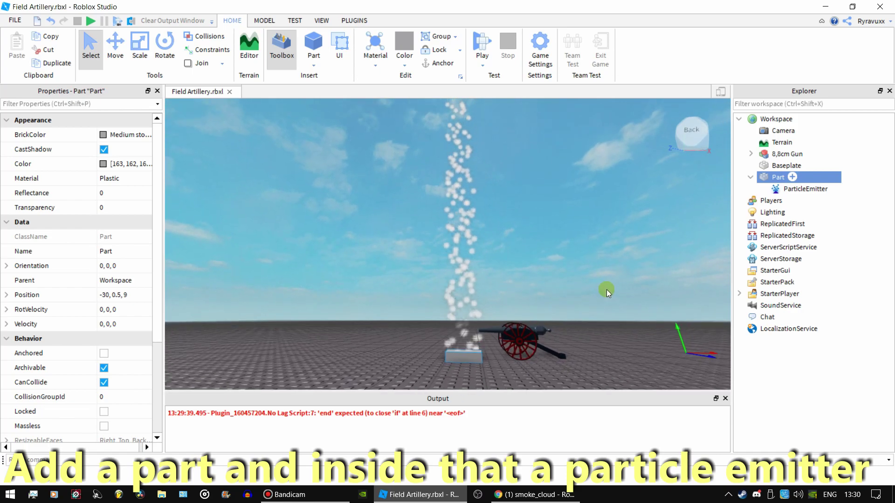
left_click(797, 189)
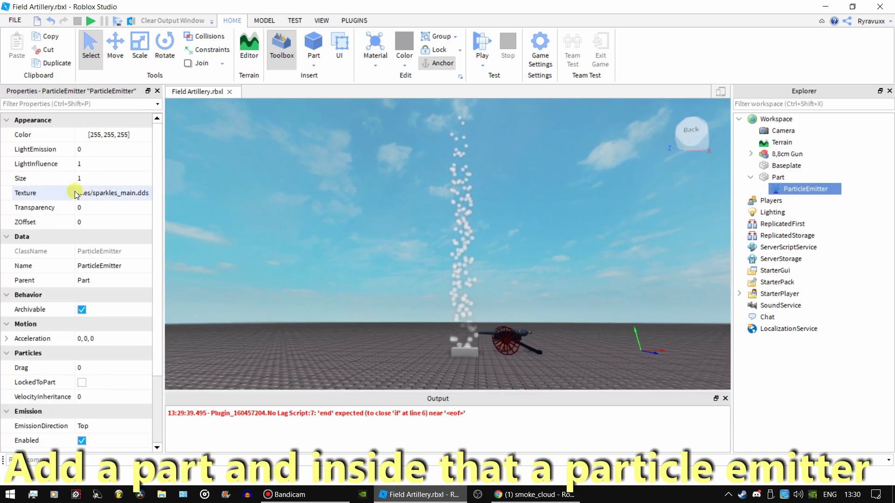
Copy the smoke_cloud decal page's link from the browser and paste it as the ParticleEmitter's Texture in Roblox Studio.
key("alt+Tab")
left_click(244, 30)
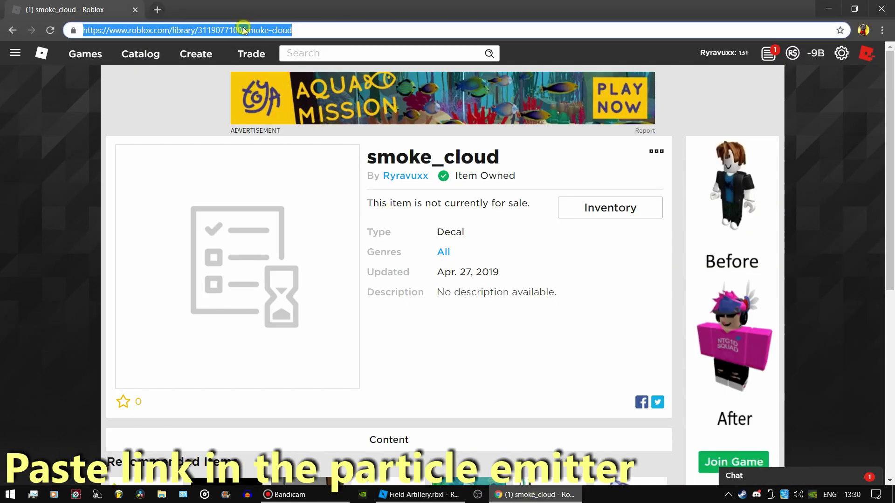
right_click(291, 31)
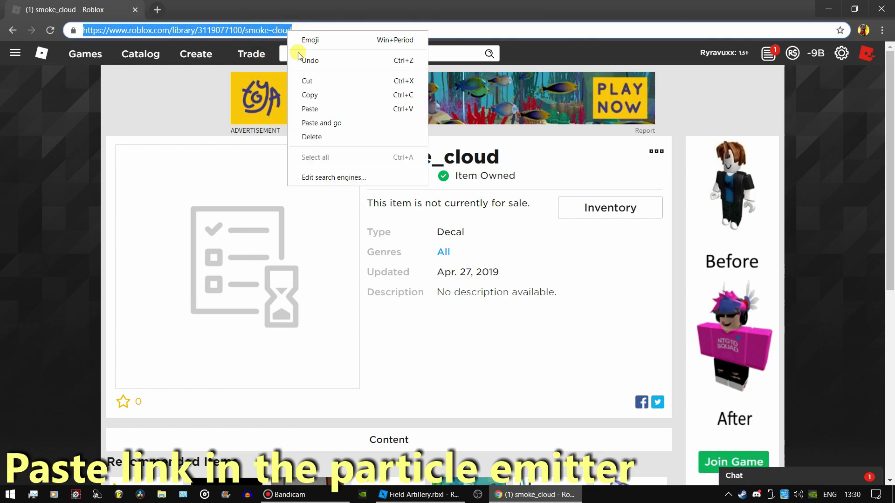
left_click(311, 95)
key("alt+Tab")
left_click(94, 194)
key("ctrl+v")
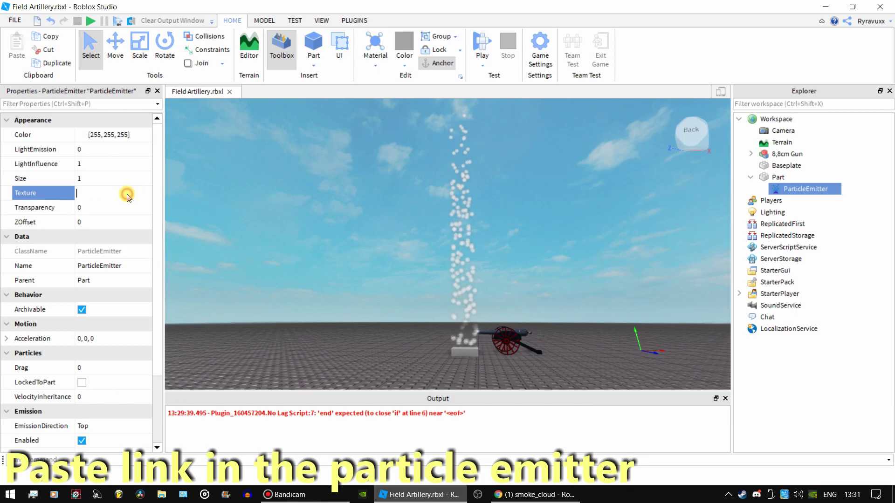
right_click(127, 196)
left_click(144, 256)
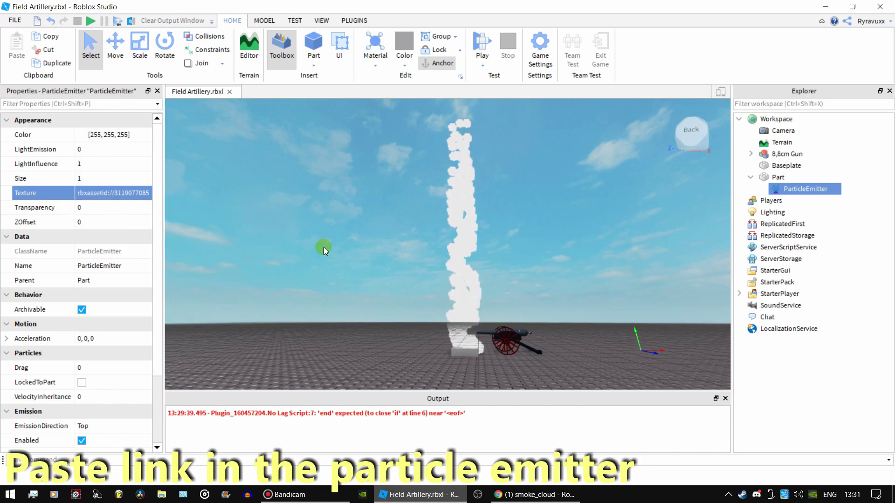
Select the smoke part, set the move snap to 0.25 studs and scale the part down to a small block.
scroll(335, 251, "up", 5)
right_click_drag(335, 251, 339, 257)
scroll(338, 257, "down", 2)
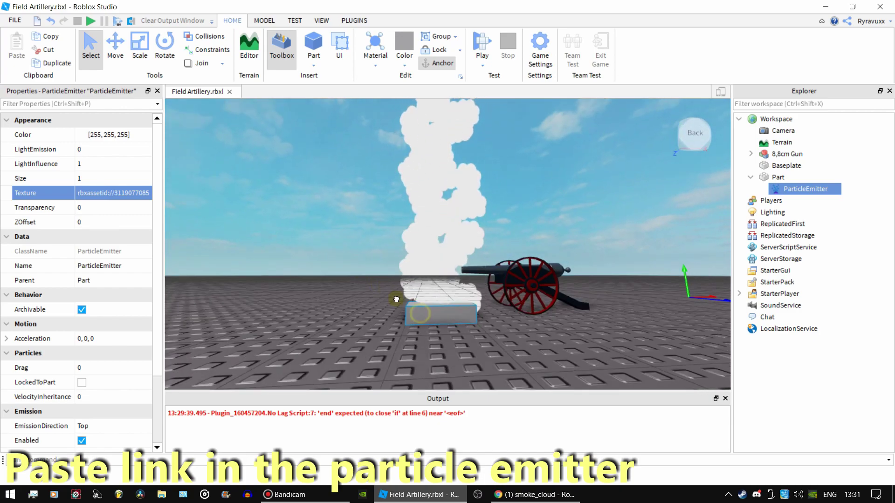
left_click(406, 312)
left_click(255, 21)
left_click(246, 56)
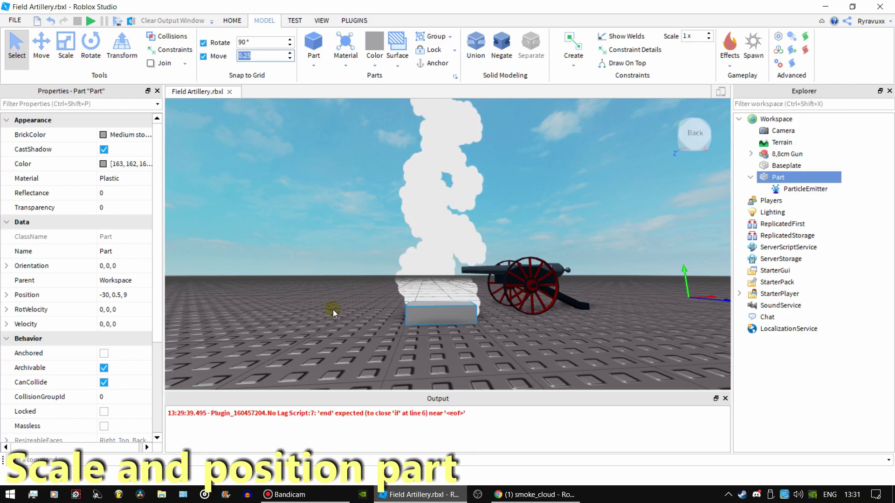
key("ctrl+3")
left_click_drag(364, 313, 507, 283)
right_click_drag(428, 338, 314, 266)
left_click_drag(314, 265, 292, 265)
right_click_drag(482, 302, 368, 268)
Move the small part to the rear end of the cannon barrel, at about X -20.63 and Y 3.375.
key("ctrl+2")
left_click_drag(368, 269, 508, 317)
right_click_drag(508, 317, 458, 321)
left_click_drag(458, 321, 527, 332)
right_click_drag(526, 332, 514, 320)
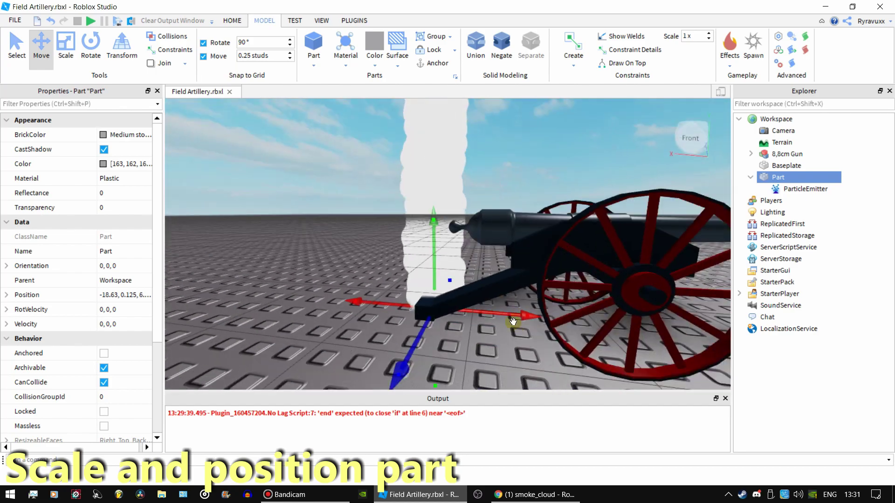
left_click_drag(514, 319, 572, 318)
right_click_drag(571, 318, 357, 296)
left_click_drag(414, 277, 418, 208)
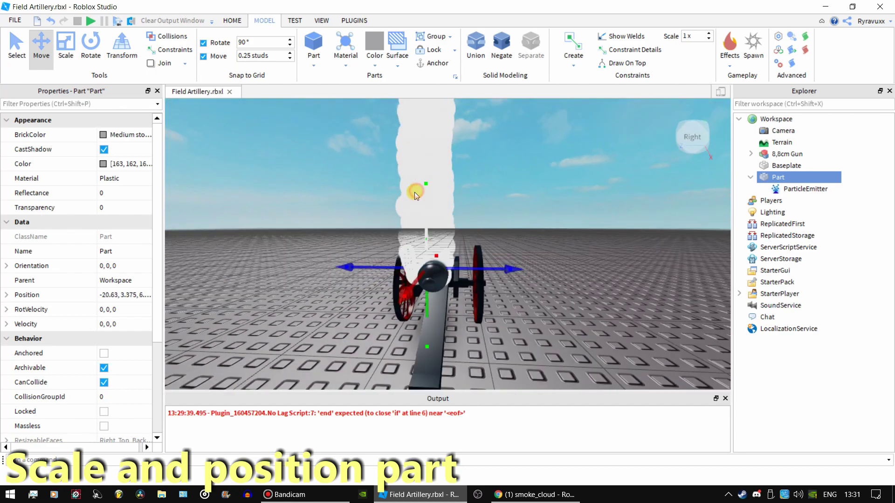
right_click_drag(416, 190, 466, 196)
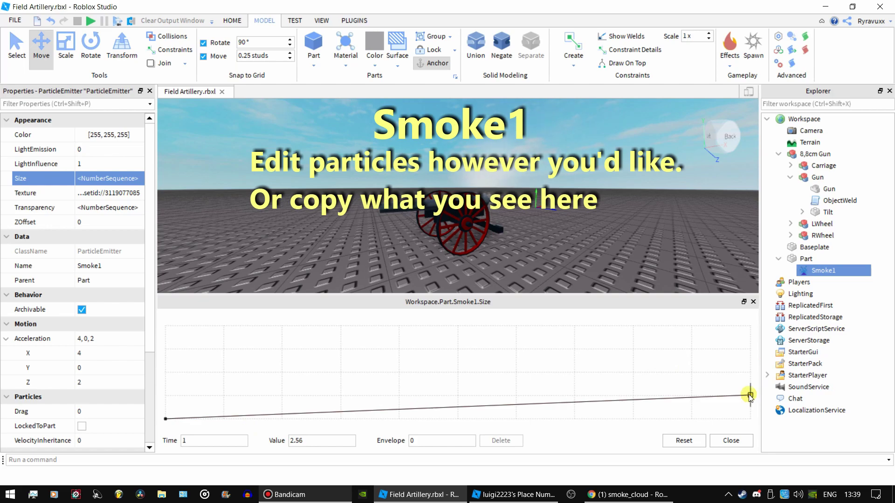
Examine Smoke1's Transparency curve, close its Size curve and review the remaining emitter properties.
left_click(101, 208)
left_click(138, 207)
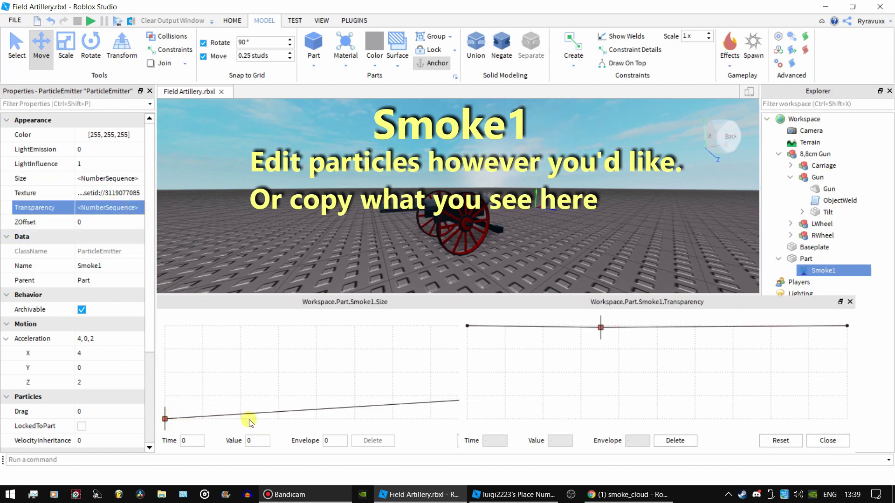
double_click(392, 304)
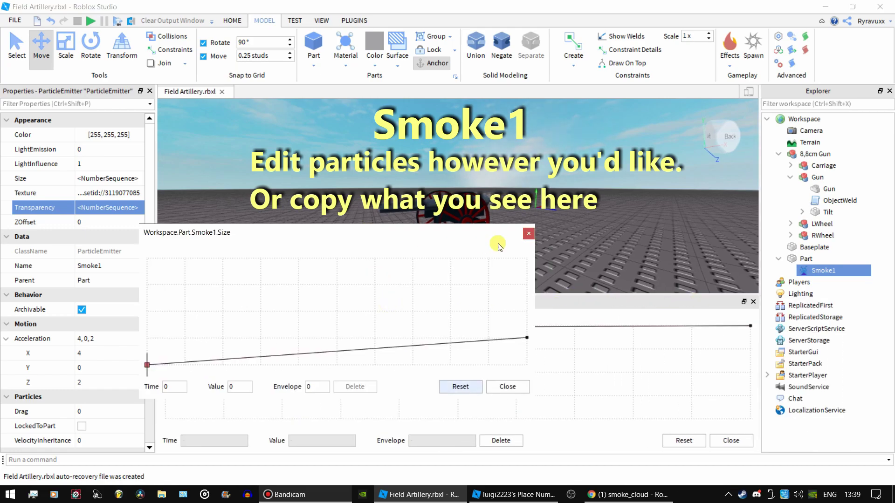
left_click(527, 235)
left_click(165, 326)
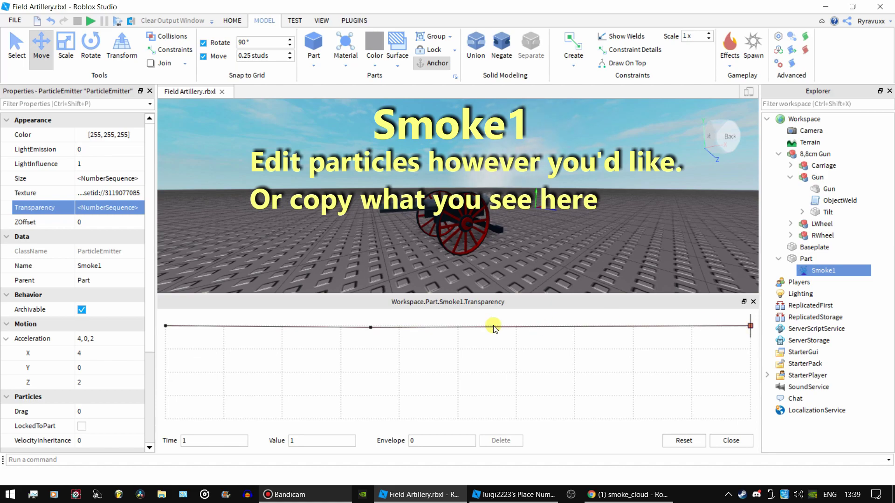
left_click_drag(149, 336, 166, 429)
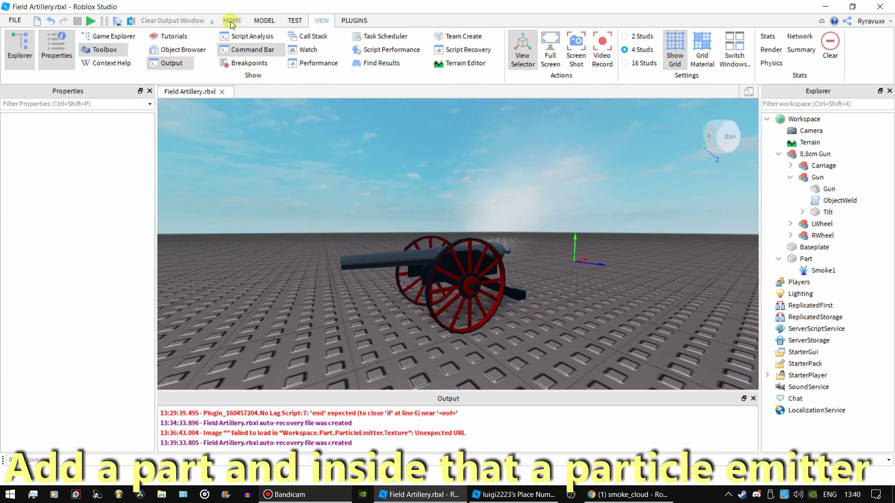
Insert a second part beside the cannon and scale it down to a small cube.
left_click(232, 21)
left_click(314, 46)
right_click_drag(297, 145, 329, 161)
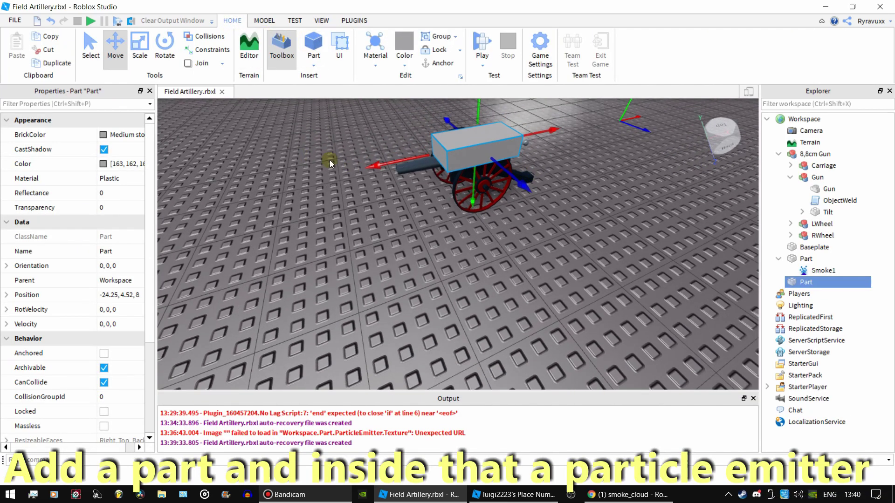
left_click_drag(400, 164, 359, 175)
key("ctrl+3")
right_click_drag(359, 175, 247, 262)
left_click_drag(248, 262, 364, 236)
right_click_drag(510, 198, 459, 233)
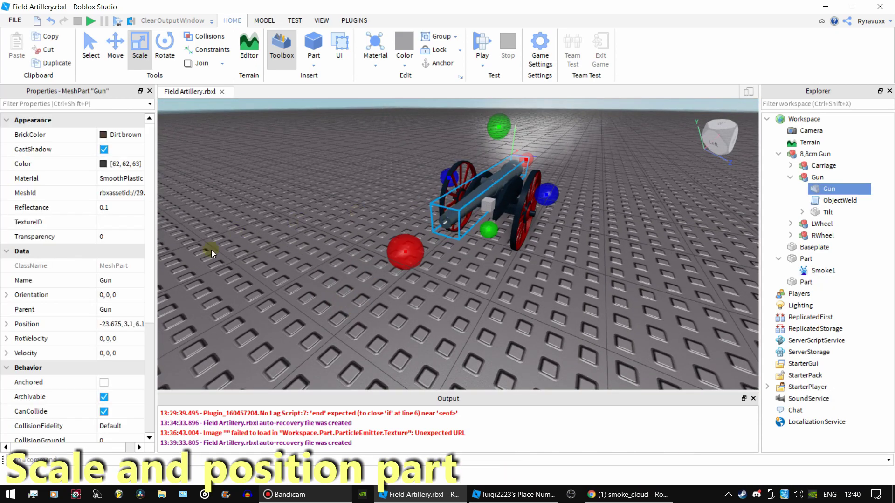
Give the small cube the Gun mesh's position, -23.675, 3.1, 6.1, and move it along the barrel to the muzzle at X -28.175.
left_click(133, 322)
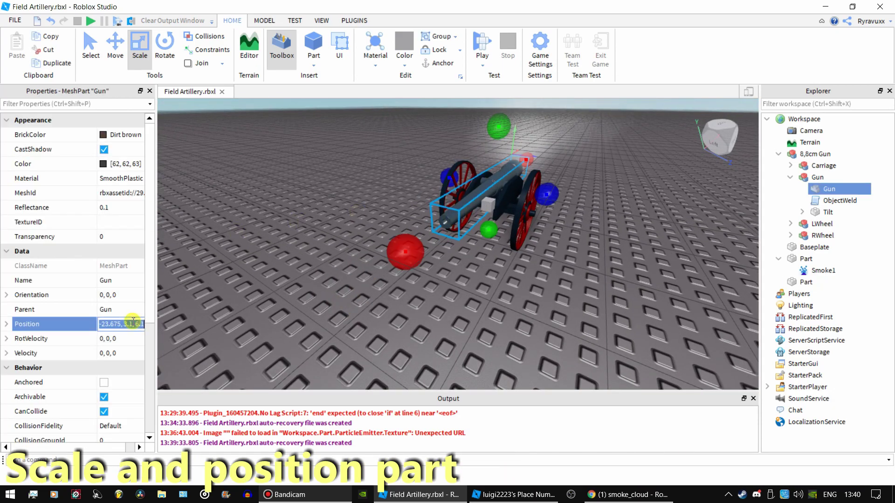
left_click(488, 204)
left_click(126, 295)
key("ctrl+v")
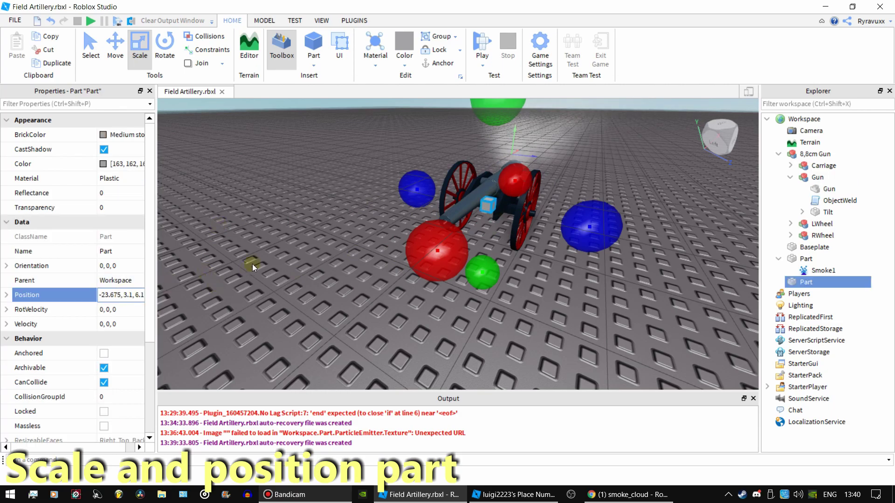
key("Return")
right_click_drag(360, 251, 359, 251)
key("ctrl+2")
left_click_drag(579, 200, 406, 232)
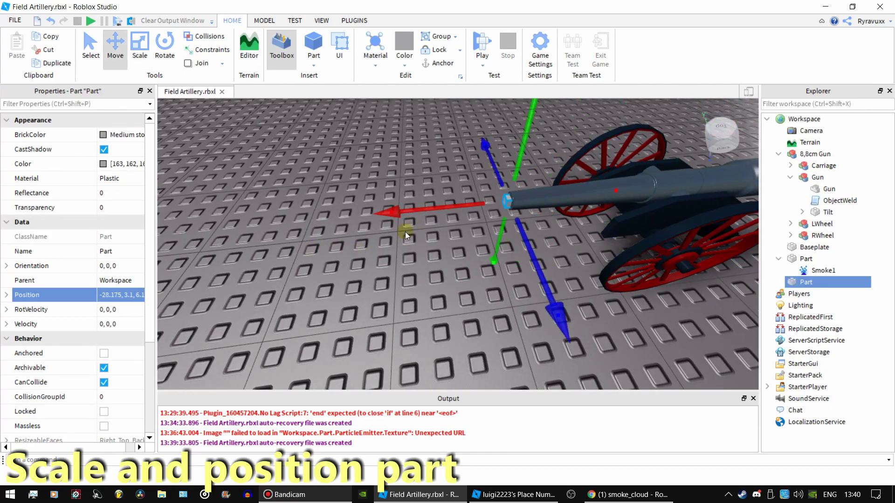
Set the Transparency of the muzzle part and of the part holding Smoke1 to 1.
left_click(107, 207)
type("1")
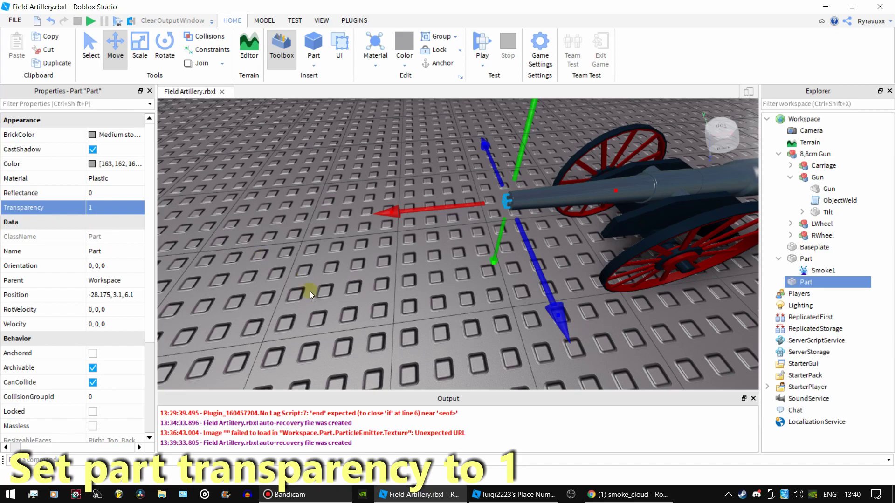
left_click(806, 258)
scroll(428, 297, "down", 5)
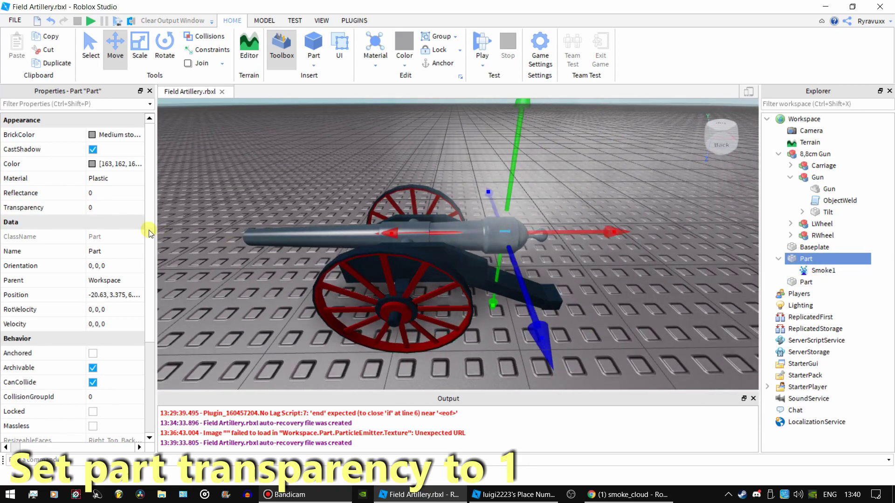
left_click(91, 207)
left_click(226, 301)
right_click_drag(226, 300, 226, 300)
scroll(226, 301, "down", 3)
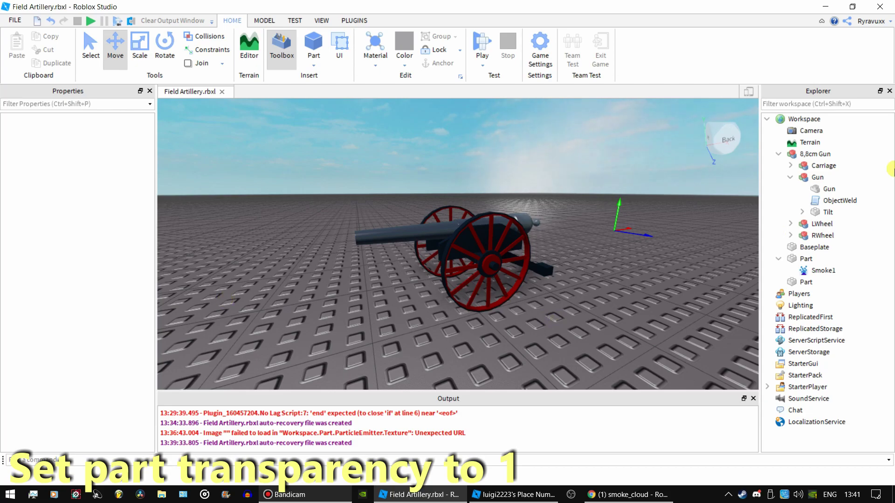
Paste the copied particle emitter into the part at the cannon's muzzle.
left_click(814, 275)
left_click(806, 282)
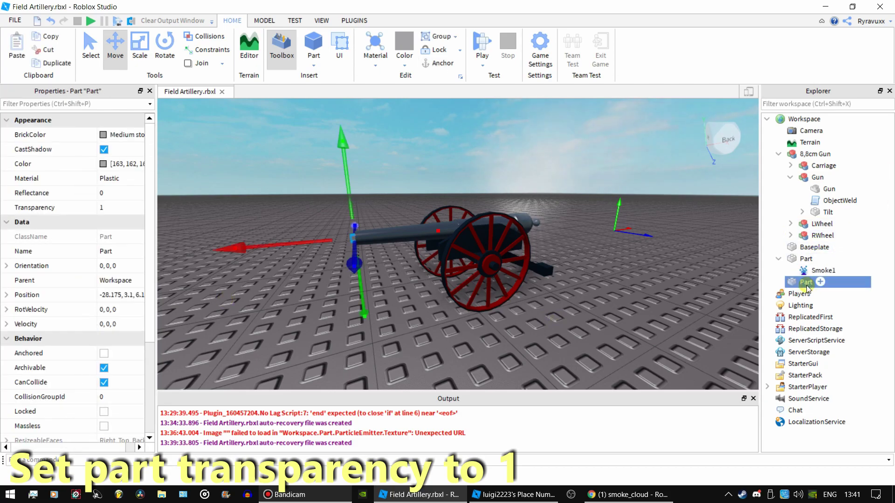
key("ctrl+shift+v")
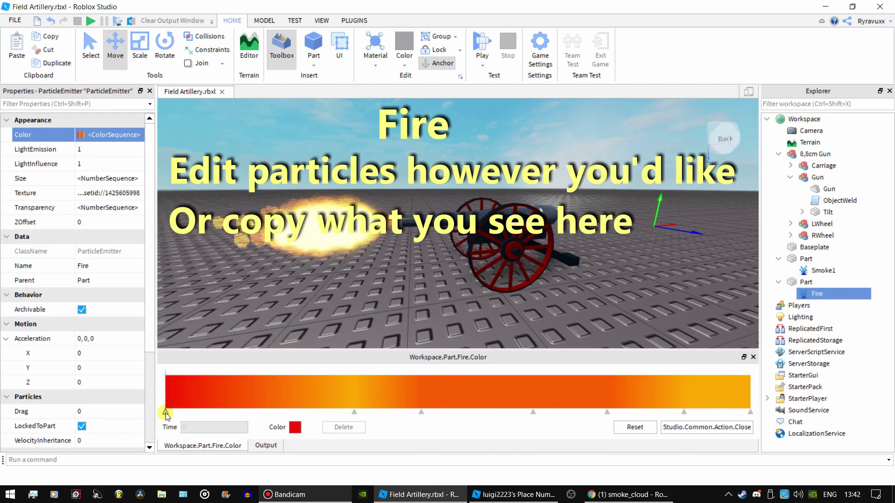
Examine the Fire emitter's colour gradient keypoints and its Size curve.
left_click(355, 413)
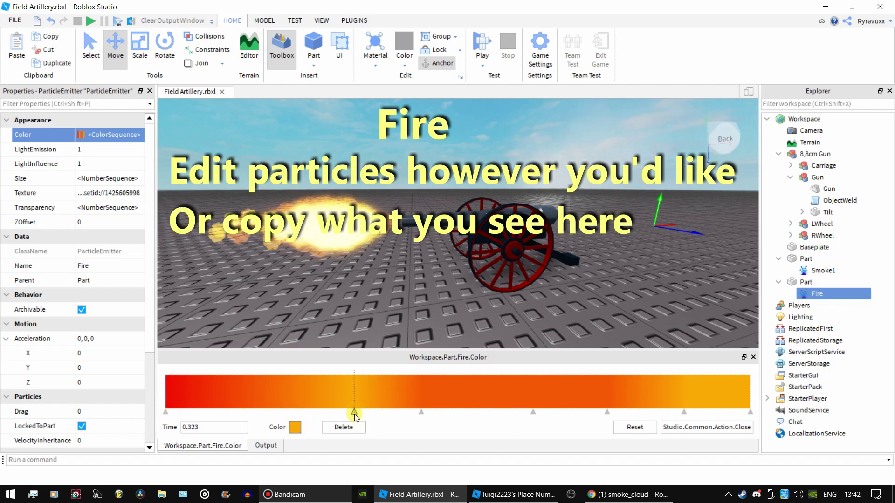
left_click(422, 413)
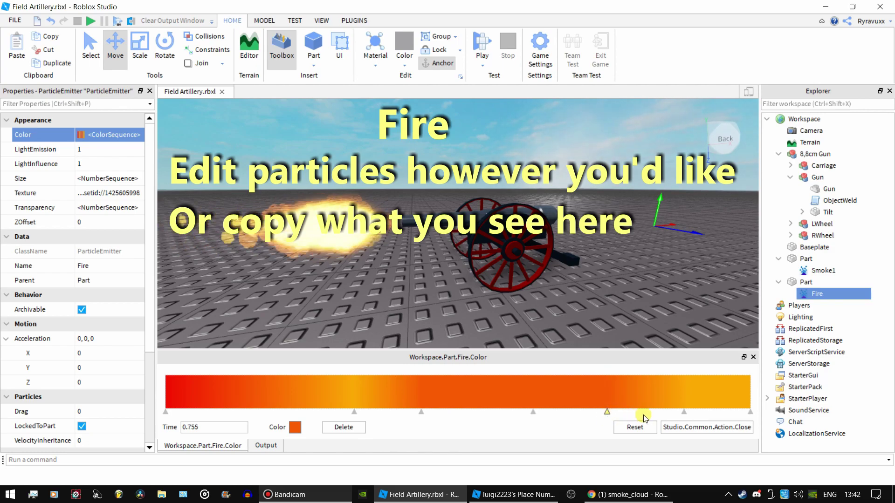
left_click(682, 412)
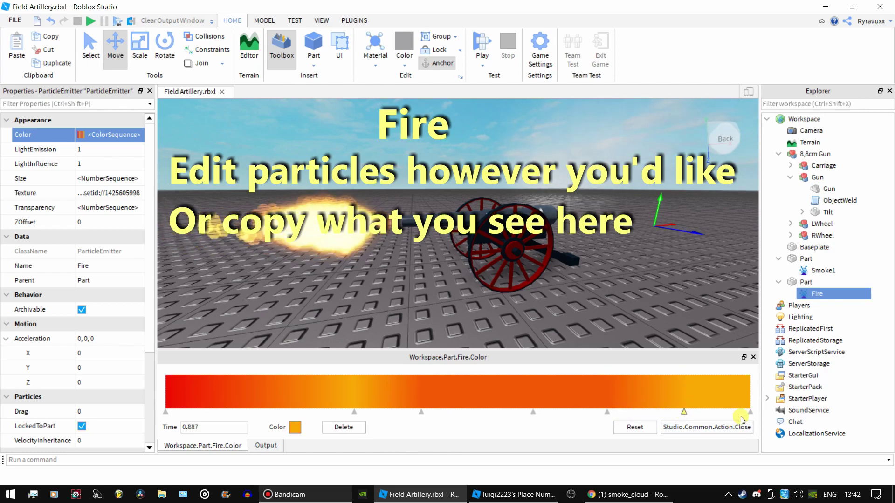
left_click(108, 178)
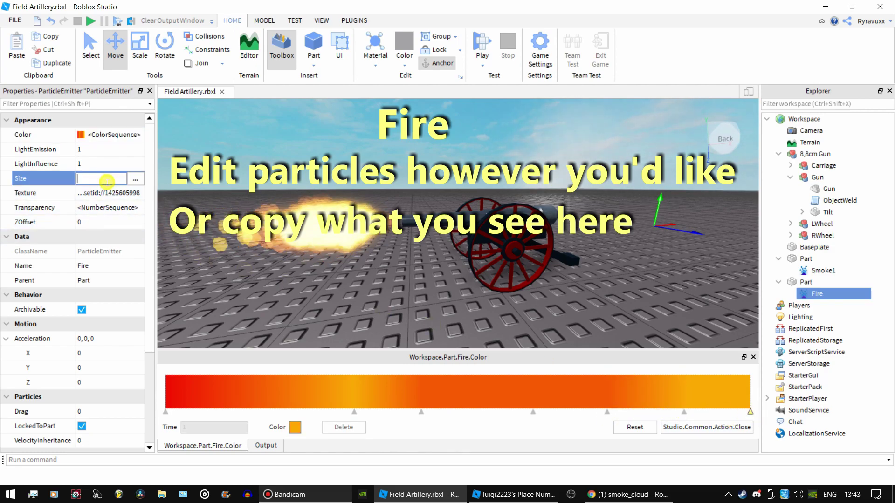
left_click(139, 178)
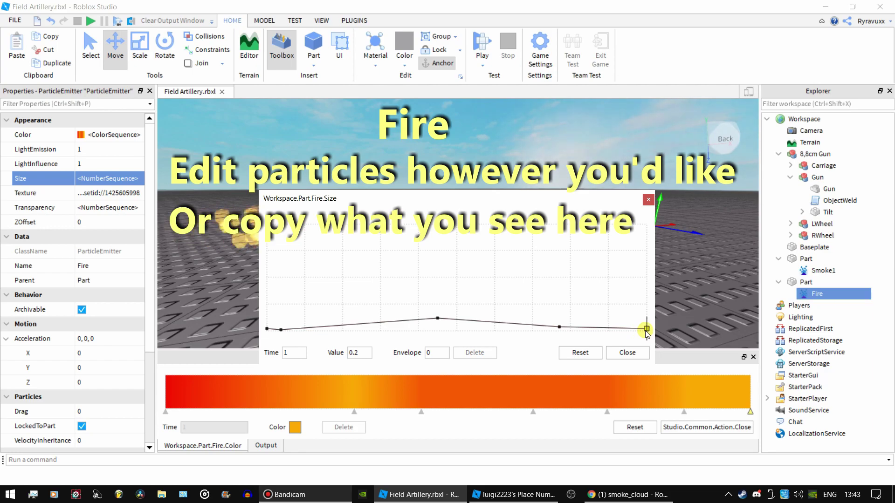
left_click(641, 350)
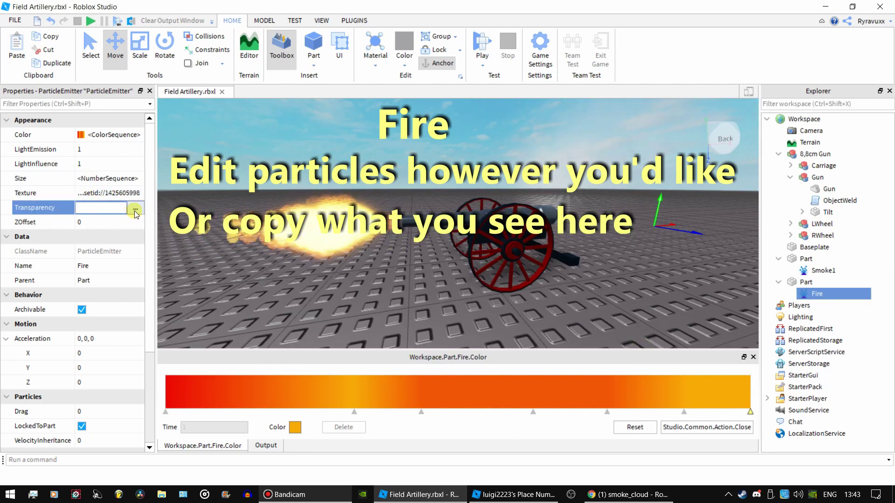
Examine the Fire emitter's Transparency curve and emission properties, closing the colour gradient editor.
left_click(135, 211)
left_click_drag(305, 301, 366, 249)
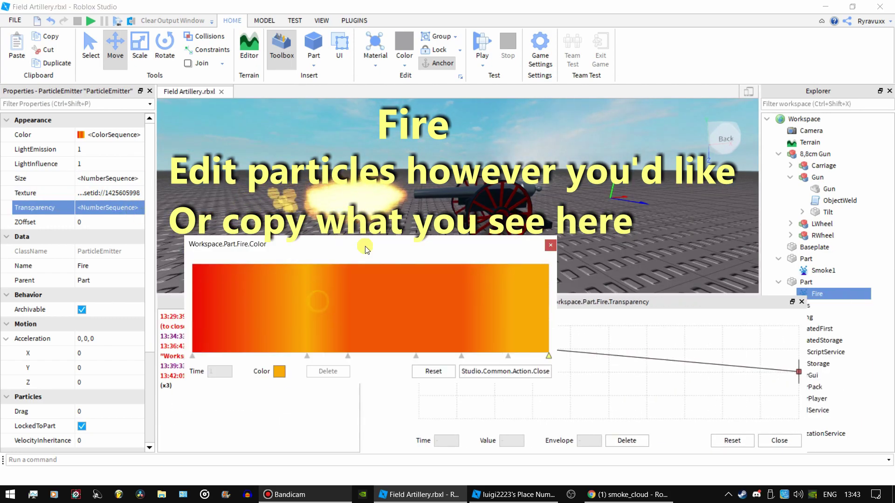
left_click(550, 246)
left_click(355, 301)
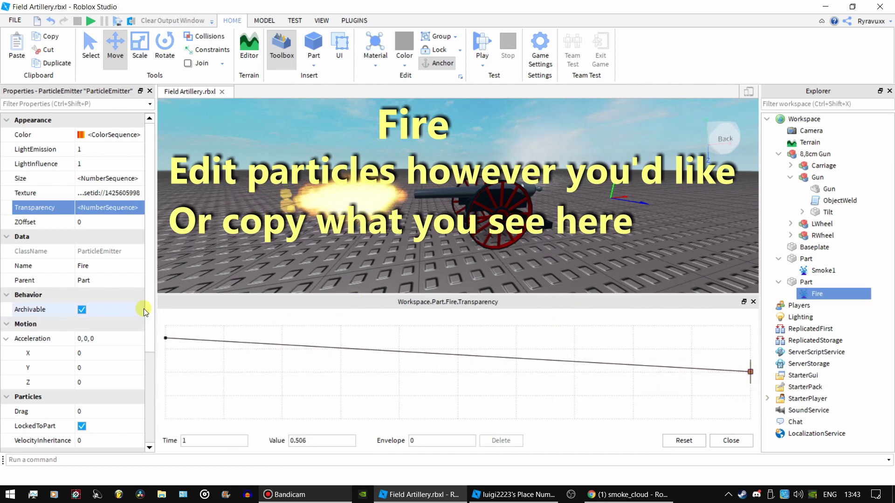
left_click_drag(149, 312, 153, 407)
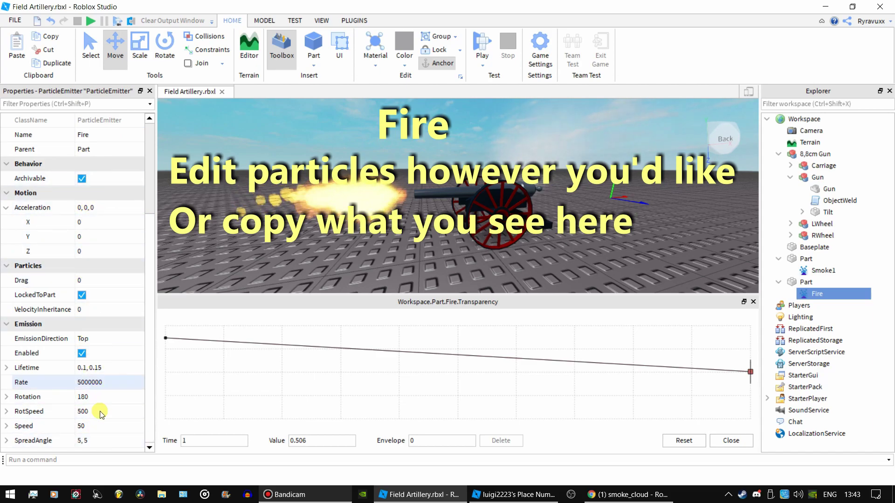
Paste another smoke emitter into the muzzle part and close the Size curve of Smoke2.
left_click(537, 260)
left_click(798, 283)
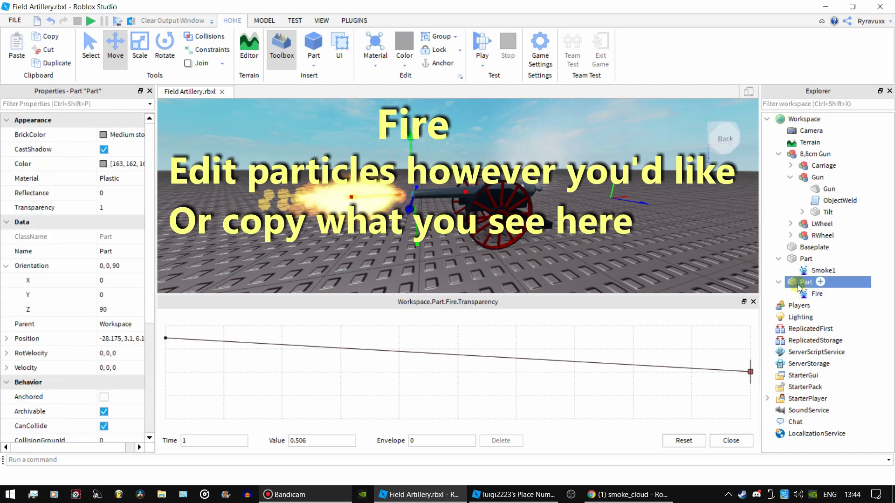
key("ctrl+shift+v")
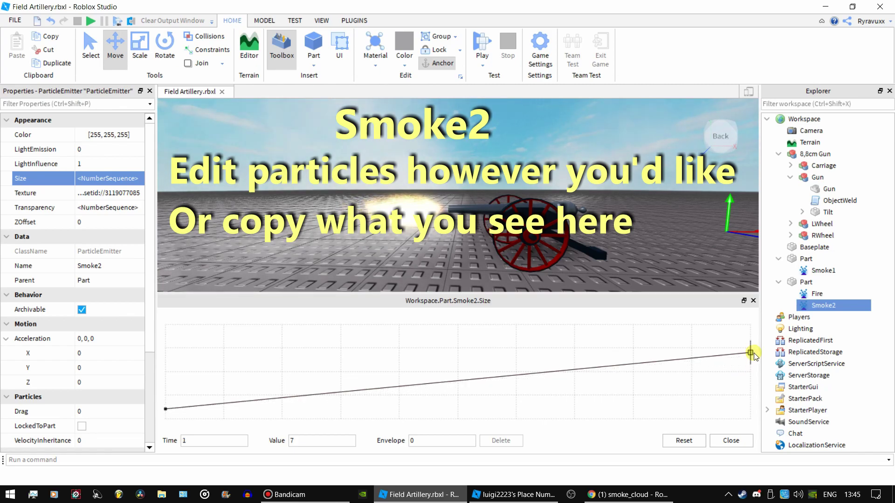
left_click(731, 440)
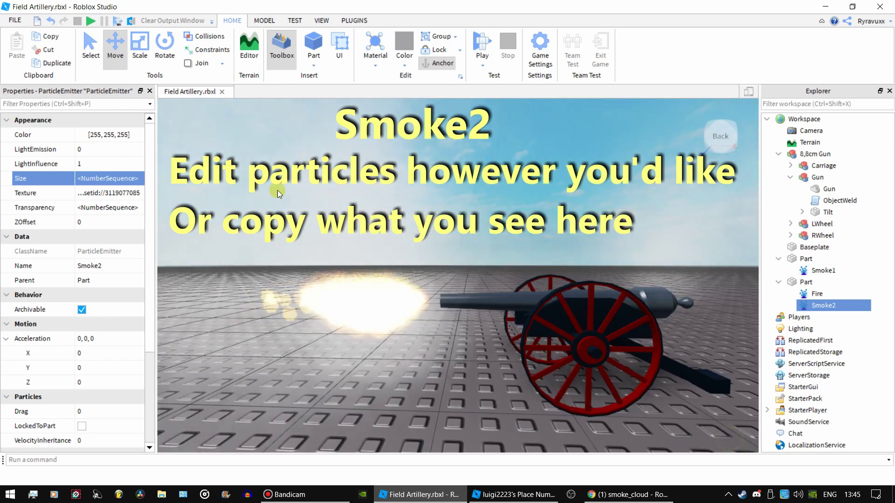
Examine Smoke2's Transparency curve and its emission properties, closing the curve editor.
left_click(107, 207)
left_click(138, 208)
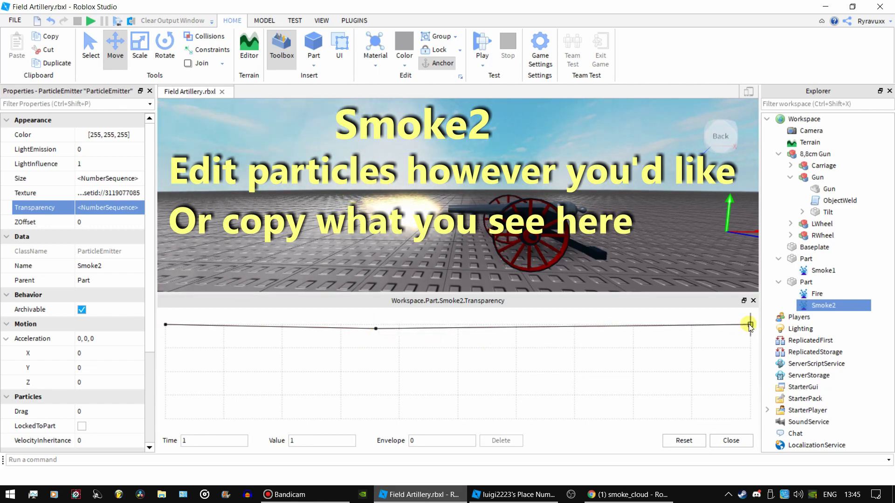
left_click(731, 440)
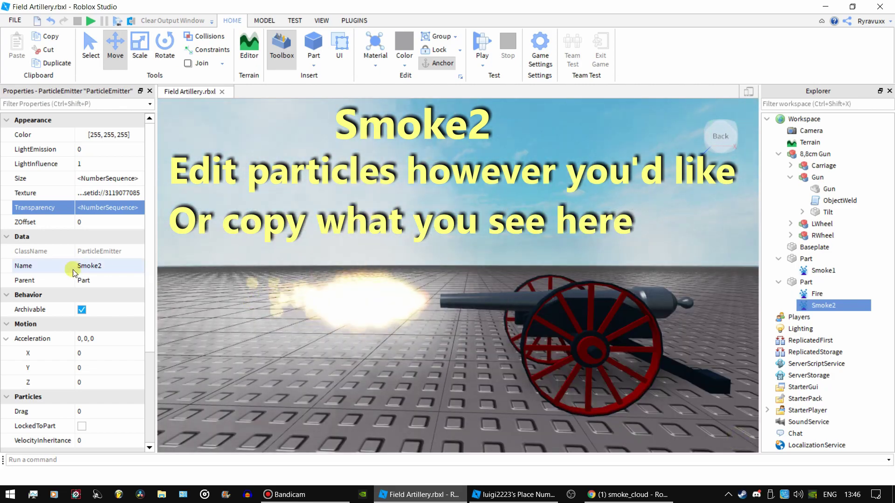
scroll(149, 314, "down", 3)
left_click(95, 339)
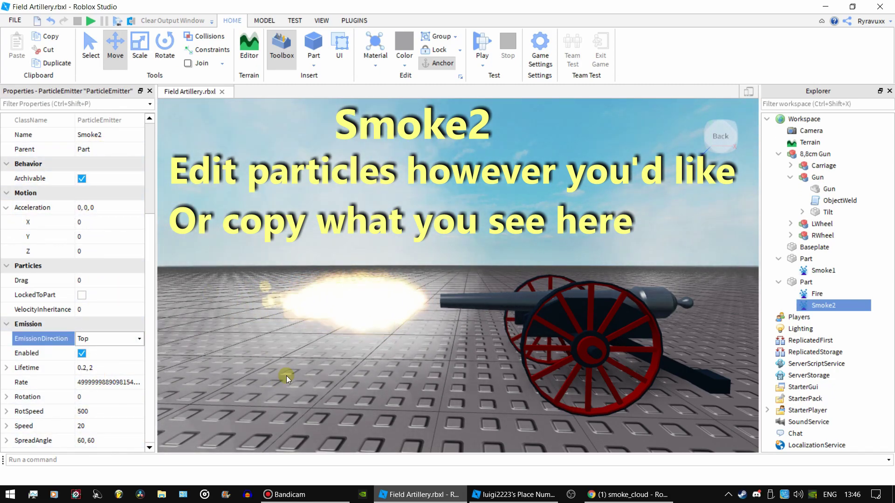
Rename the muzzle part holding the Fire and Smoke2 emitters as Fire.
left_click(807, 282)
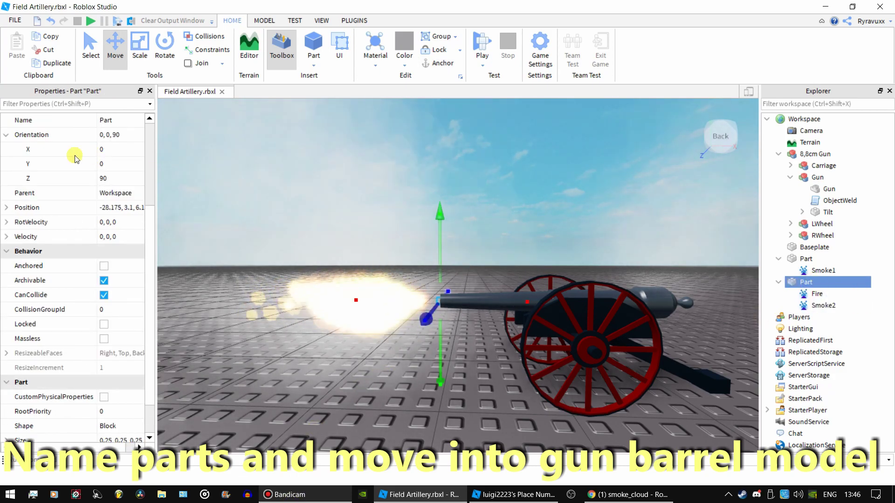
scroll(100, 186, "up", 5)
left_click(110, 247)
type("Fi")
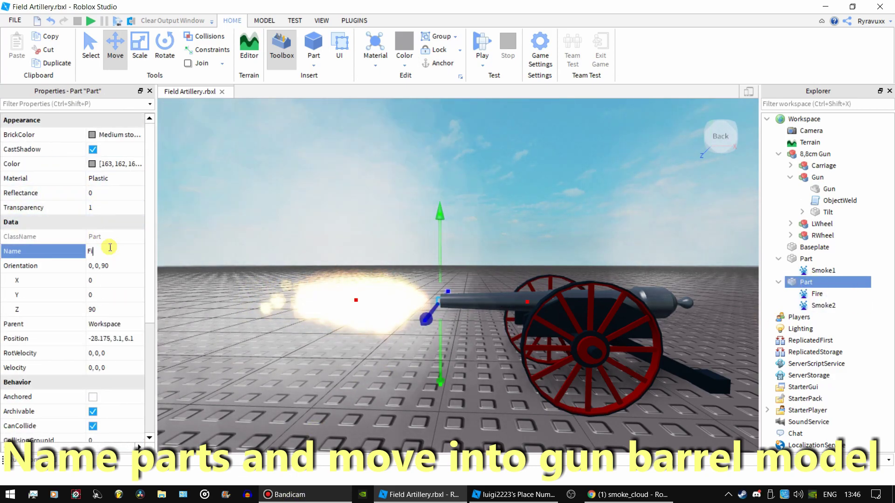
type("re")
key("Return")
Rename the part holding the Smoke1 emitter as S1.
left_click(806, 259)
left_click(127, 256)
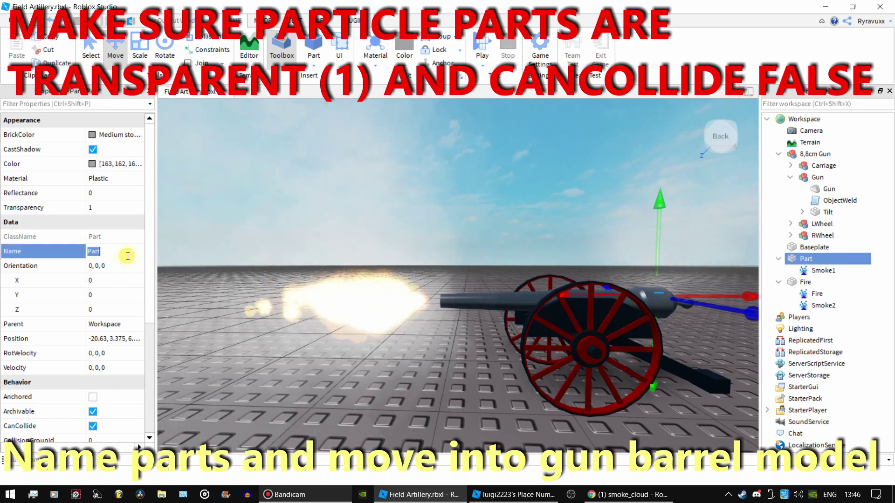
type("Smoke")
key("BackSpace")
key("BackSpace")
key("BackSpace")
key("BackSpace")
key("BackSpace")
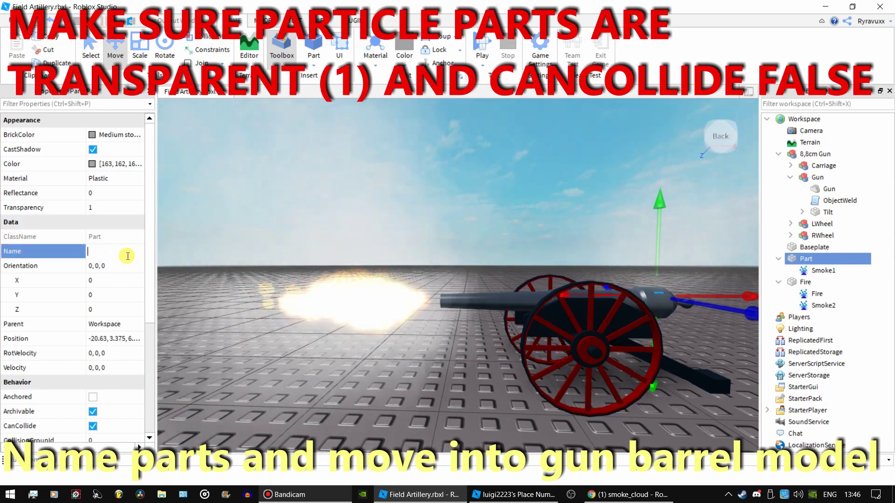
type("S")
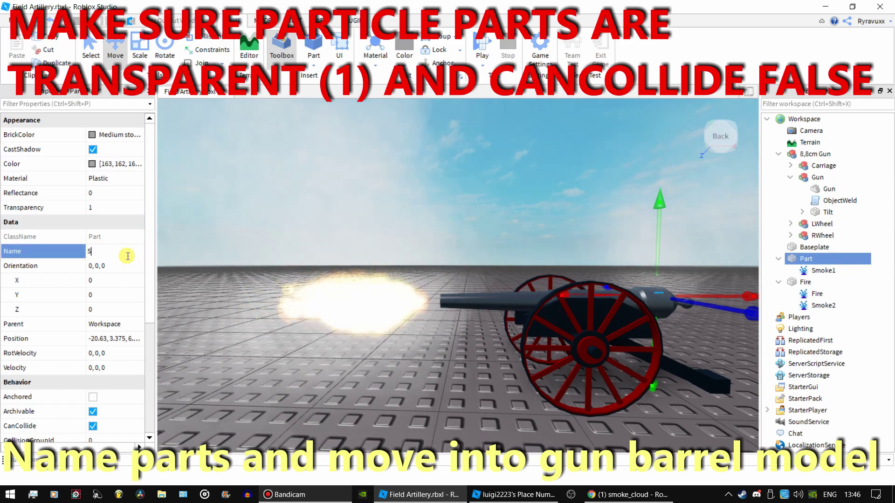
type("1")
key("Return")
Move the S1 and Fire parts together into the Gun model inside 8,8cm Gun and clear the selection.
left_click(778, 259)
left_click(779, 270)
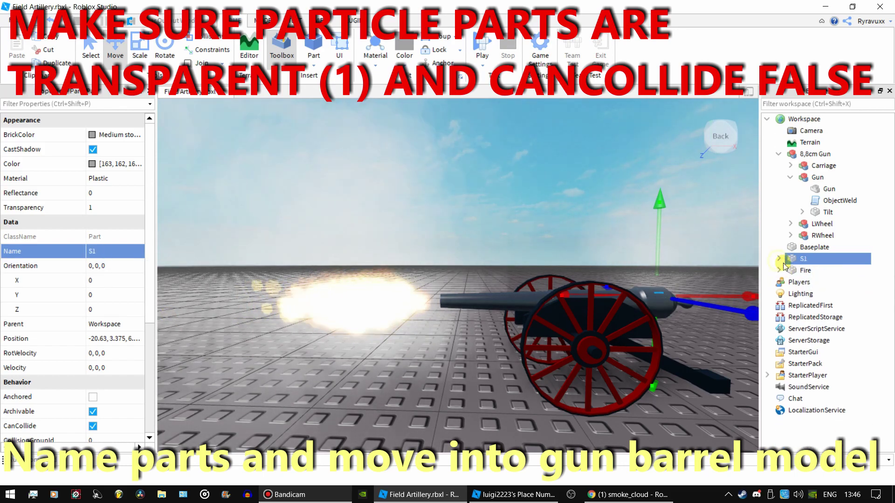
left_click(805, 270, "shift")
left_click_drag(805, 271, 818, 178)
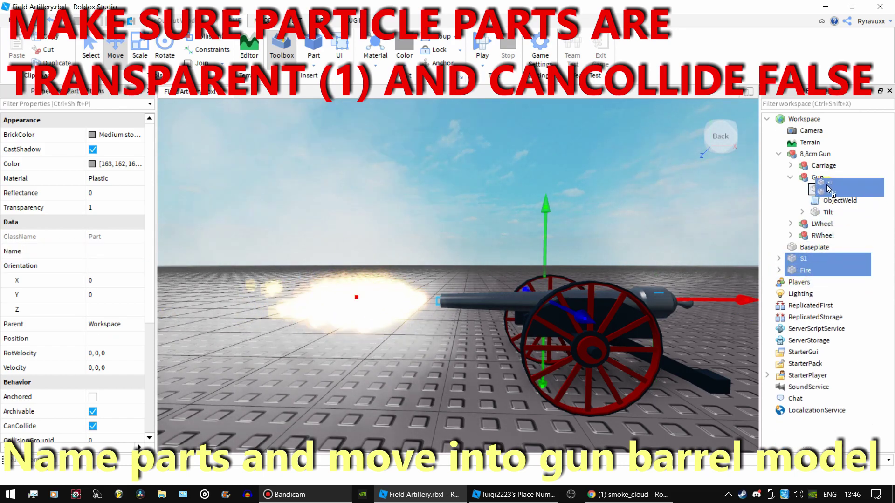
left_click(382, 192)
Run the game to test how the particle parts follow the gun barrel, and stop the test.
left_click(483, 64)
left_click(490, 104)
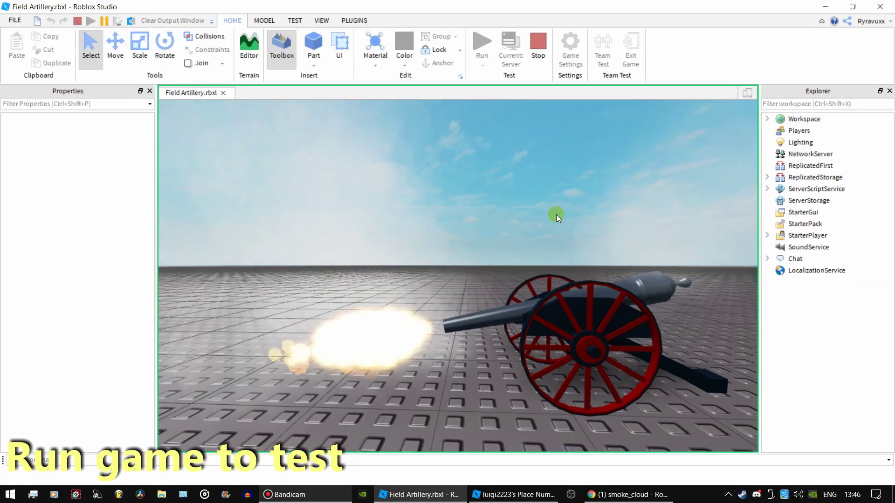
left_click(539, 47)
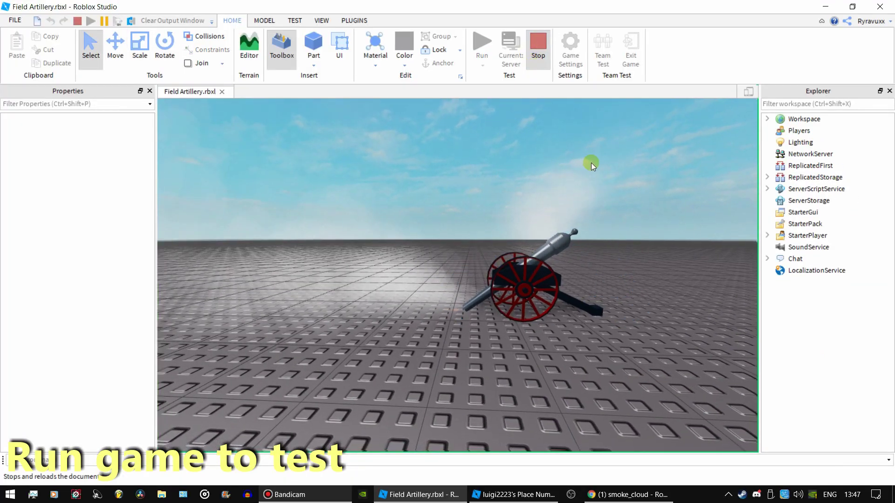
Filter the Explorer by "part" to disable the Fire, Smoke2 and Smoke1 particle emitters together, and save the place.
left_click(772, 105)
type("part")
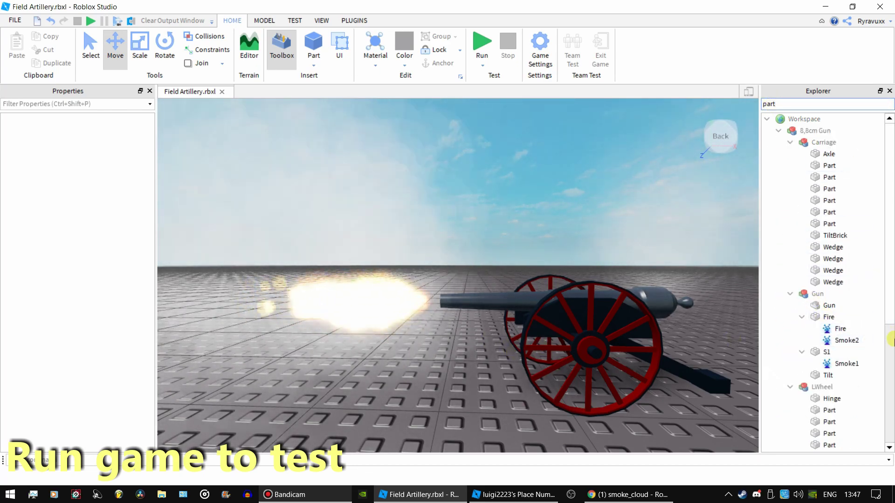
left_click(840, 329)
left_click(846, 340, "ctrl")
left_click(847, 364, "ctrl")
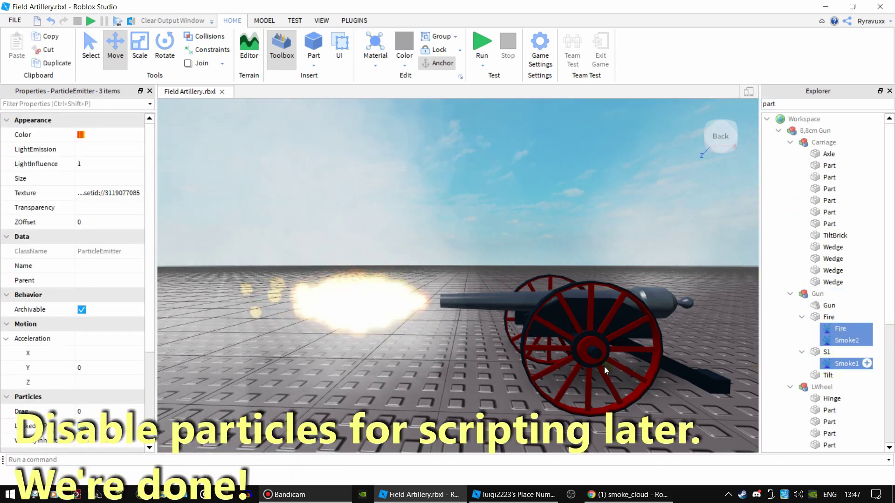
scroll(75, 326, "down", 3)
left_click(82, 353)
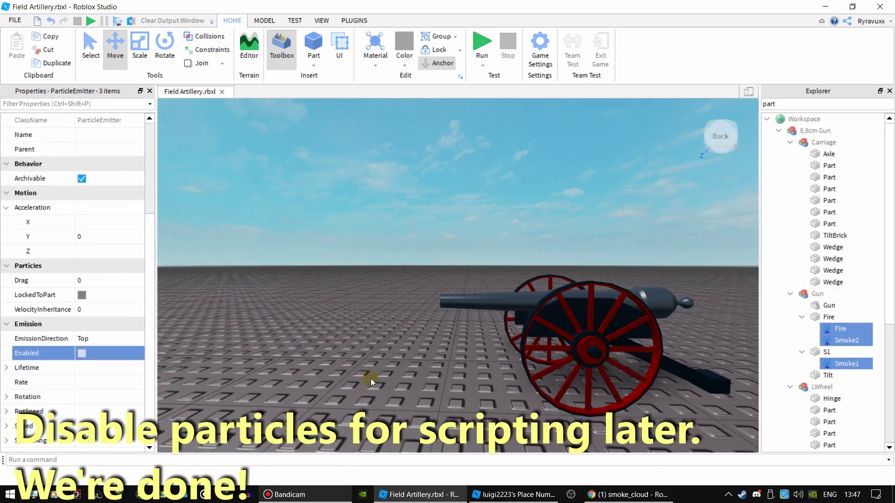
left_click(370, 379)
key("ctrl+s")
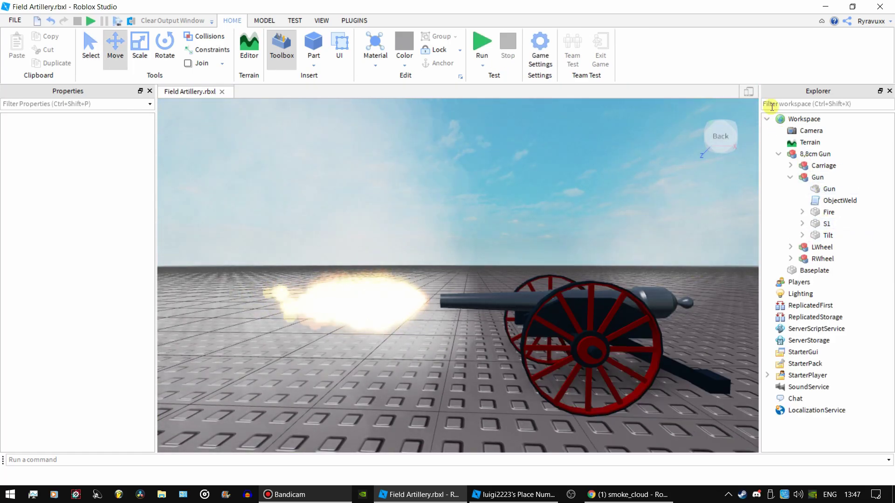
Filter the Explorer by "par" to list the particle emitters inside the Gun model.
left_click(770, 105)
type("par")
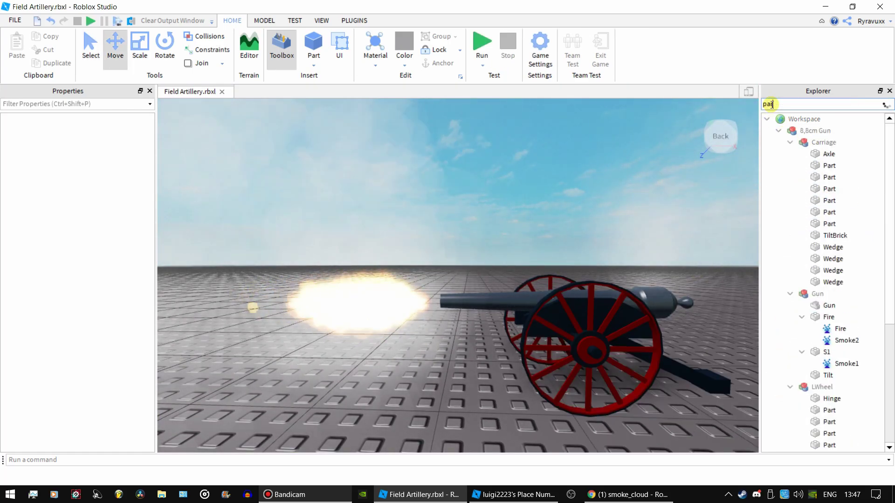